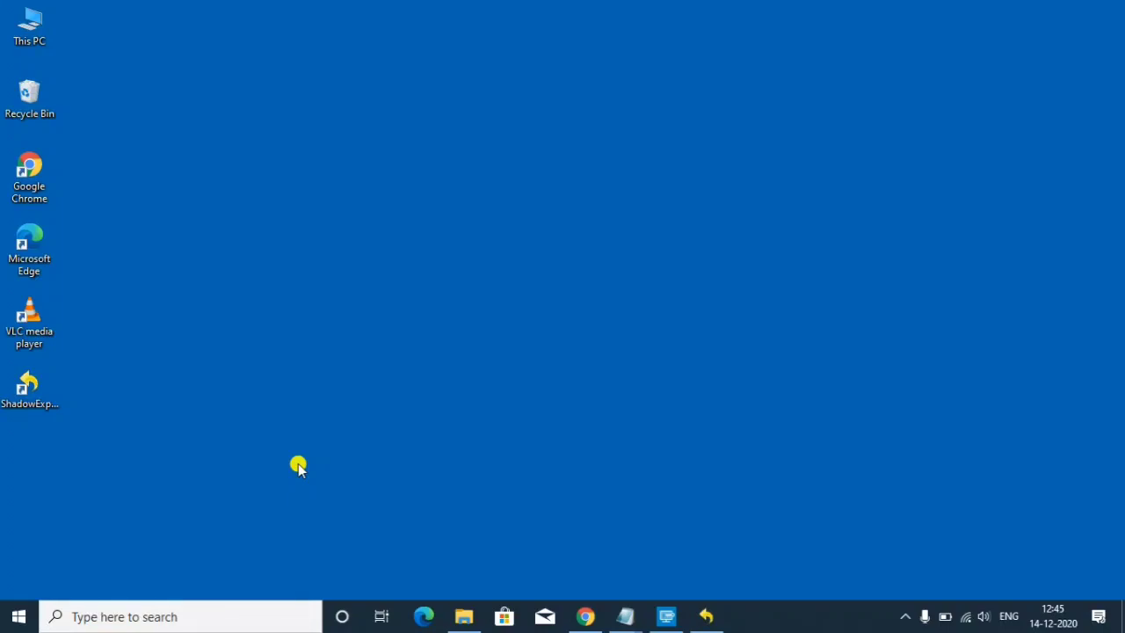
Search for Notepad and run it as administrator
click(120, 617)
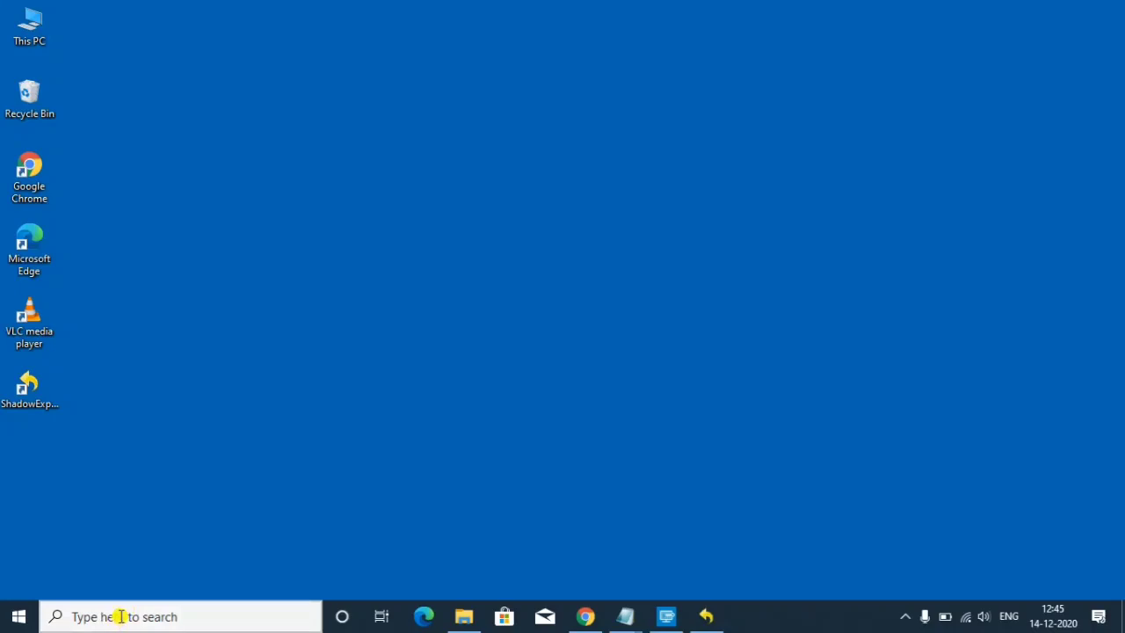
text(NOTE)
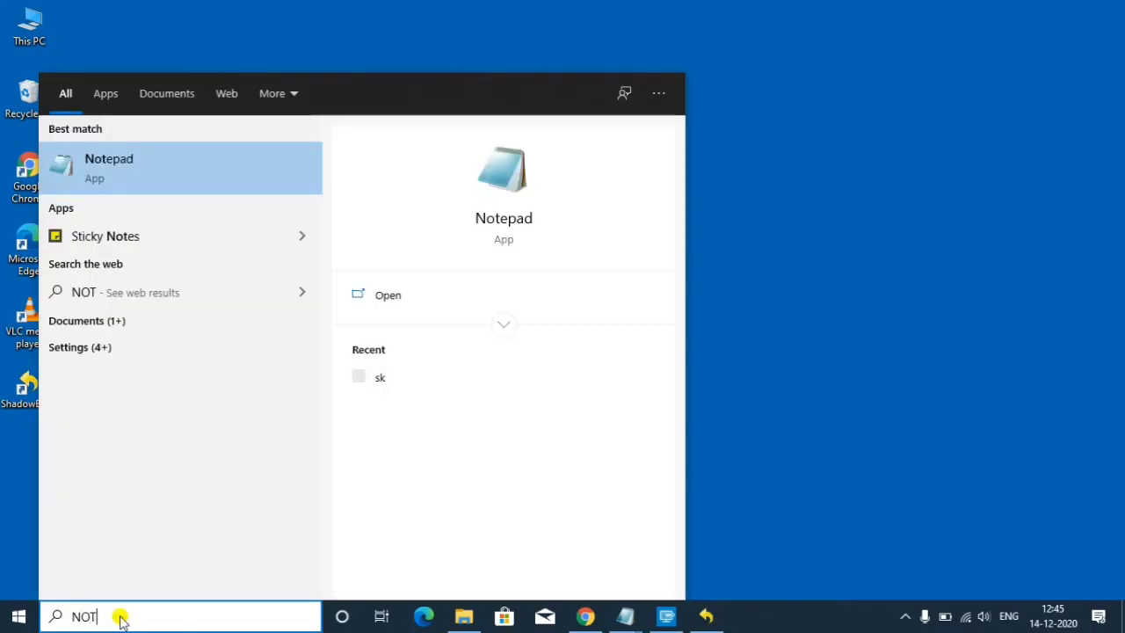
right_click(127, 166)
click(162, 180)
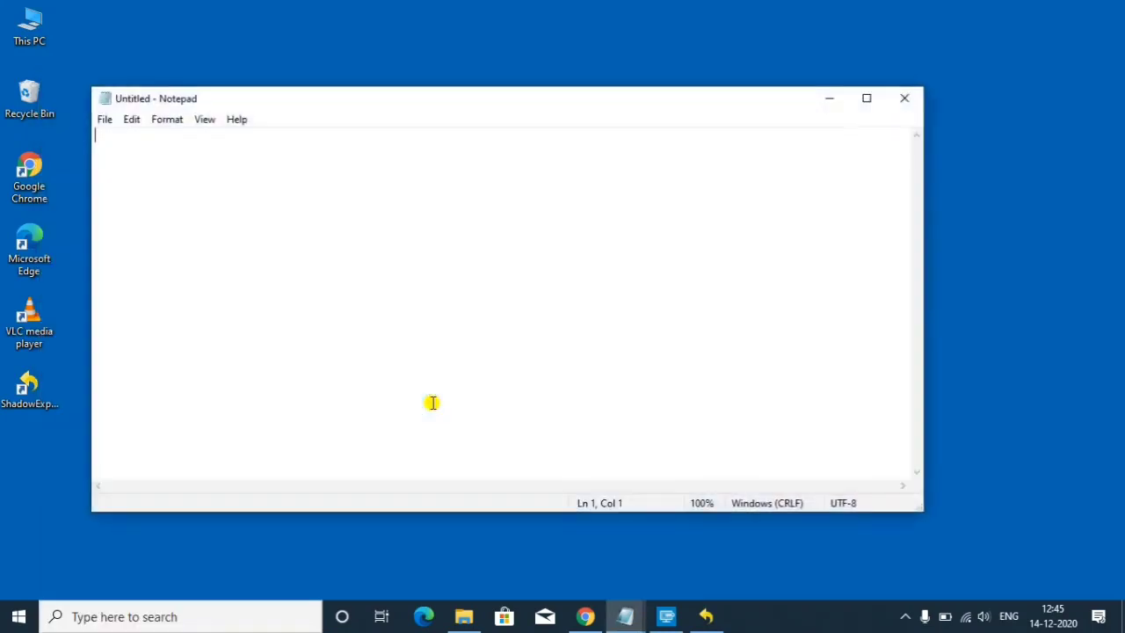
Browse to C:\Windows\System32\drivers\etc in Notepad's Open dialog
click(105, 122)
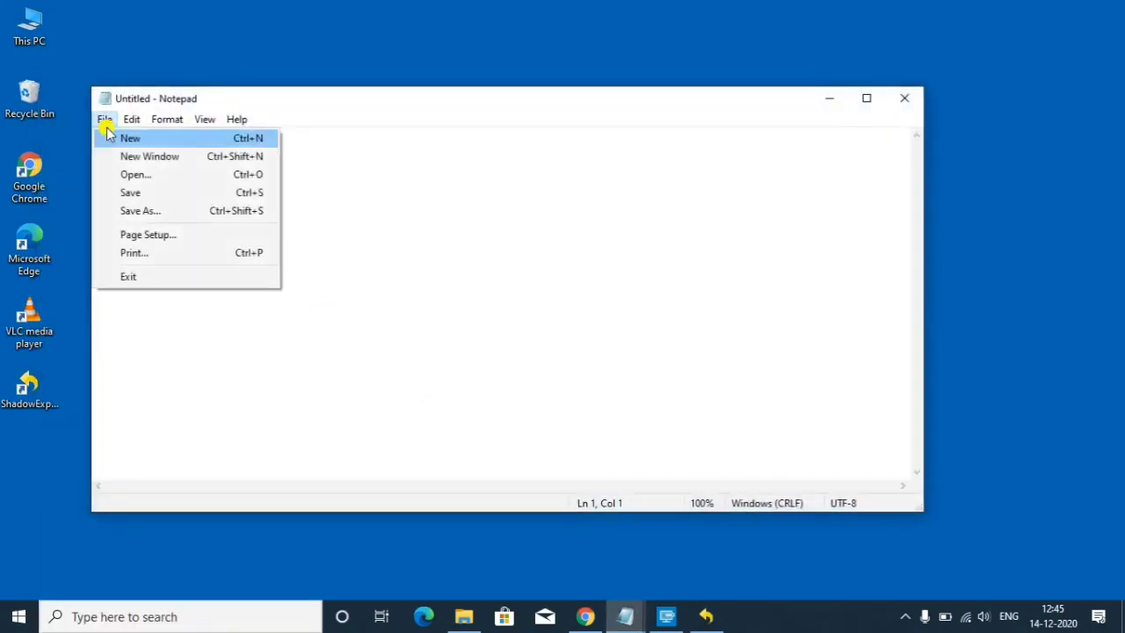
click(144, 179)
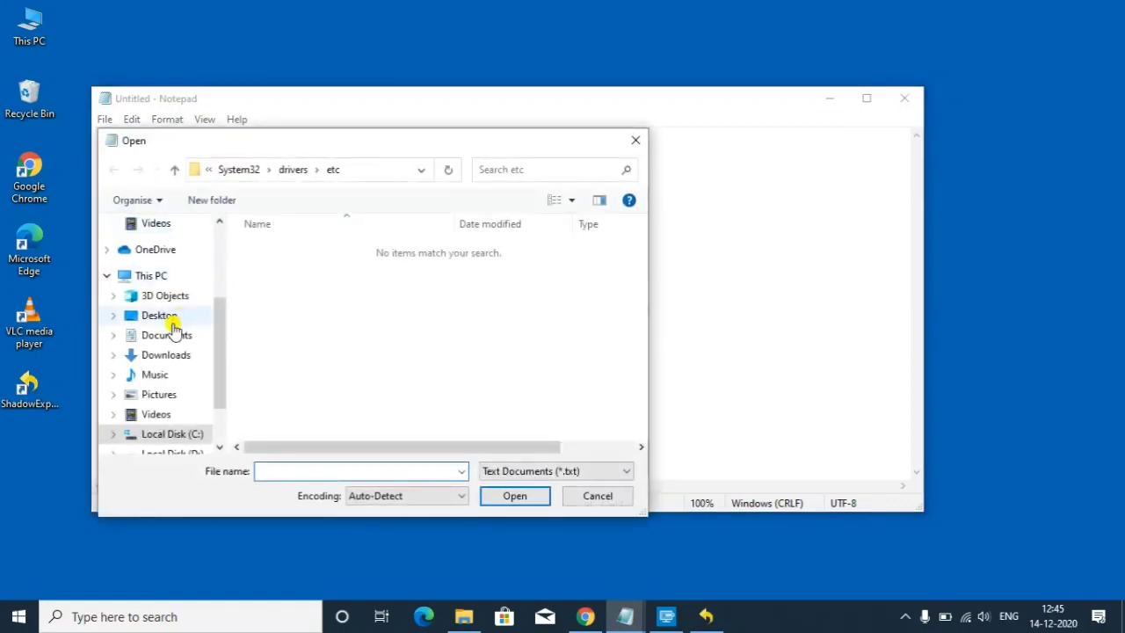
click(173, 434)
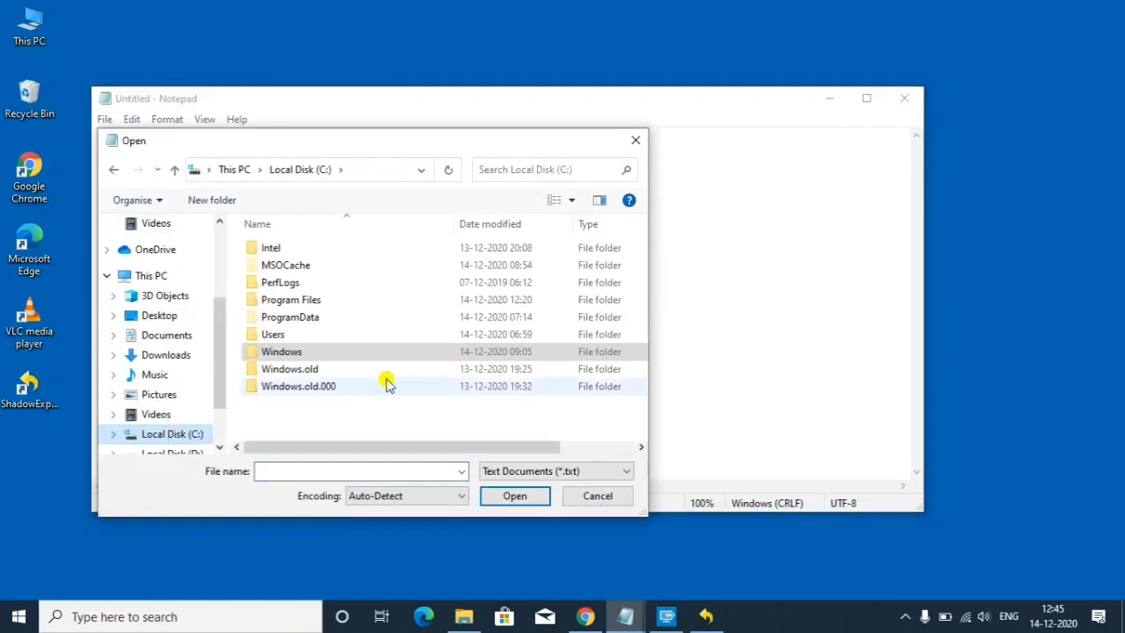
double_click(346, 356)
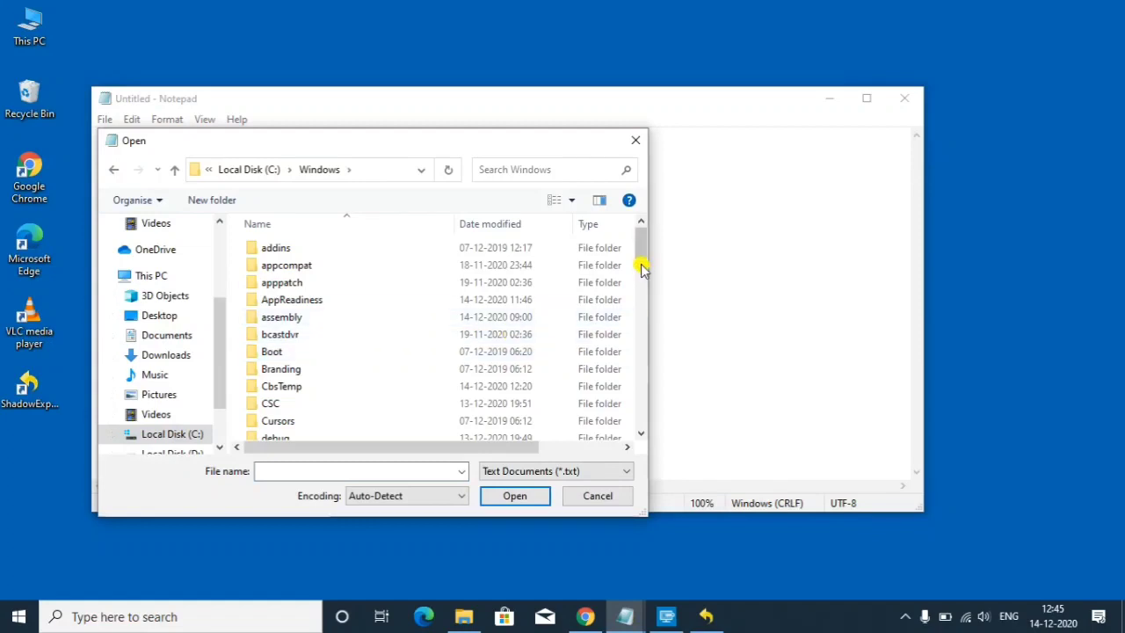
drag(640, 246, 641, 396)
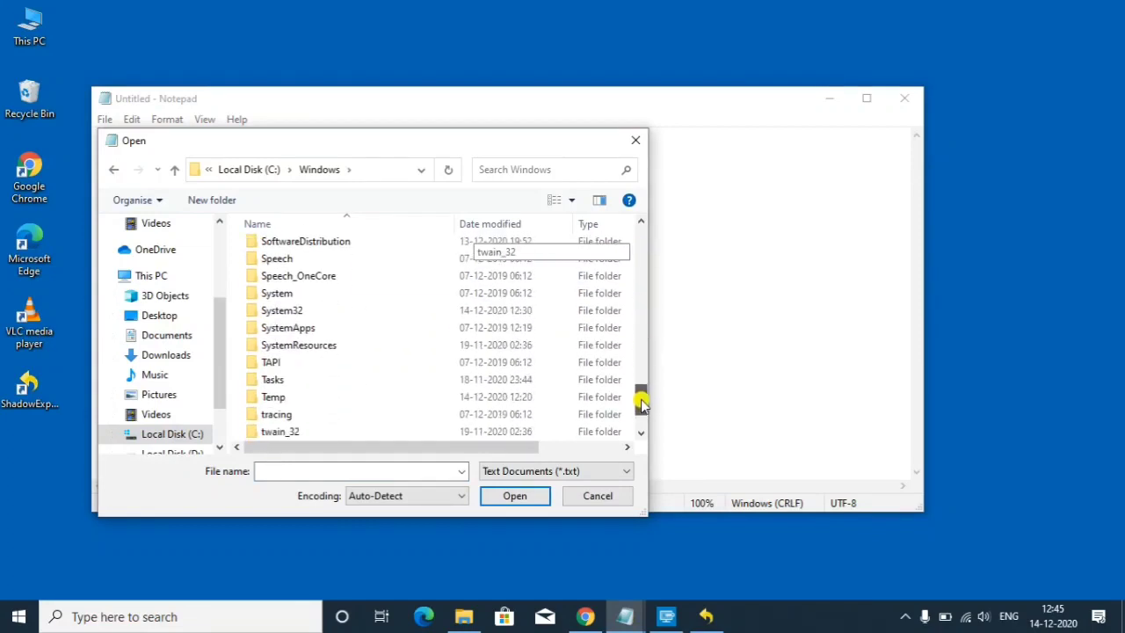
double_click(335, 313)
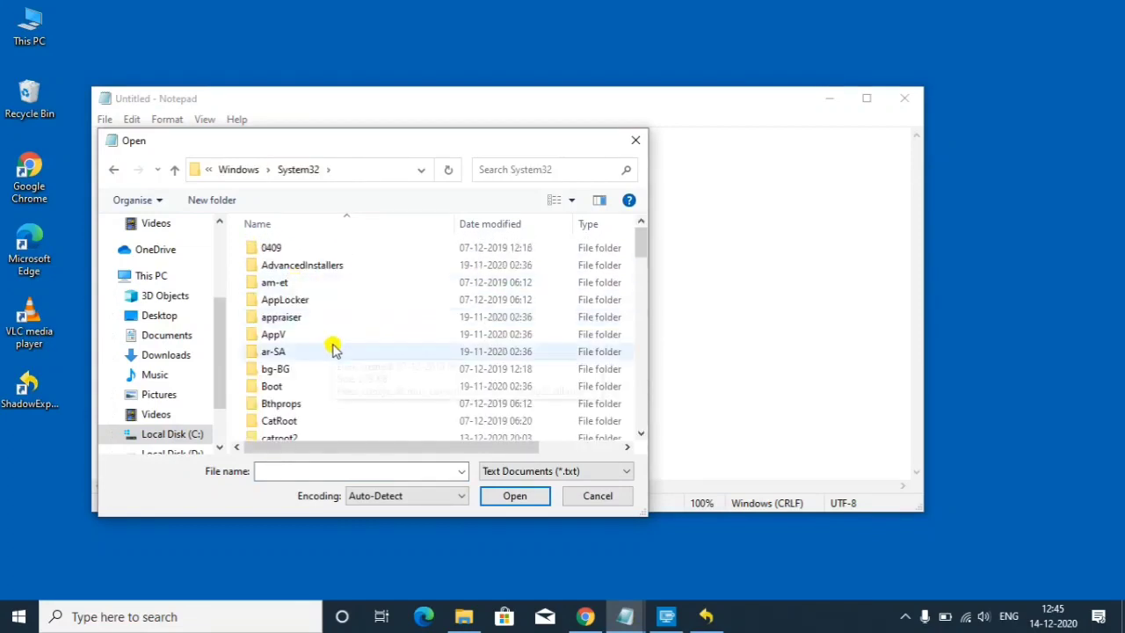
mouse_move(644, 244)
mouse_down()
mouse_move(647, 333)
mouse_move(645, 256)
mouse_up()
double_click(296, 434)
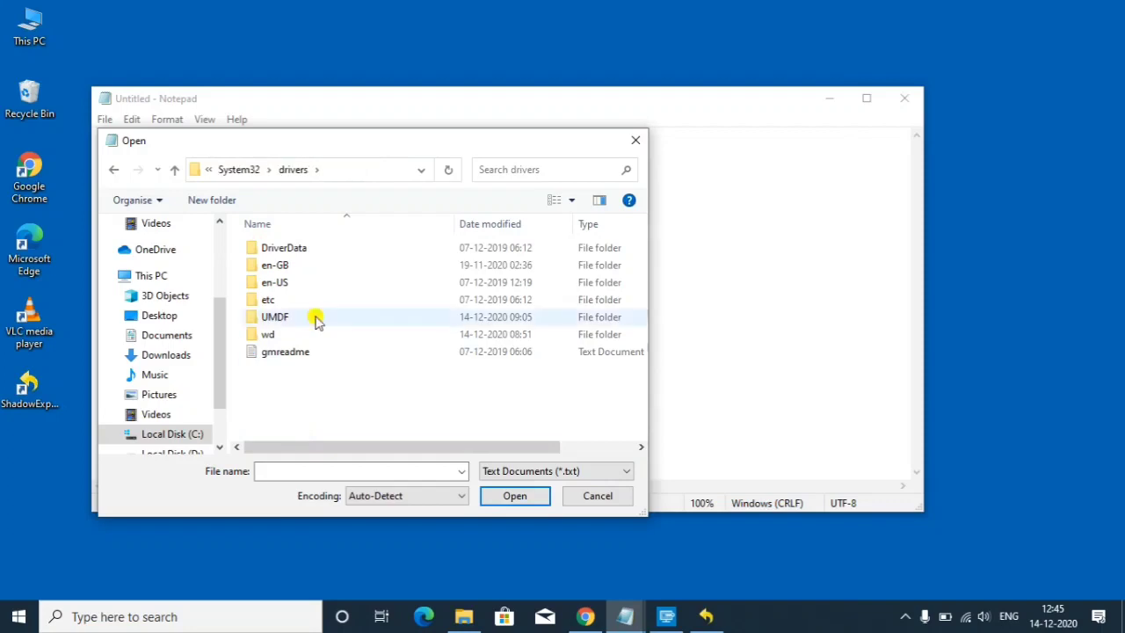
double_click(293, 301)
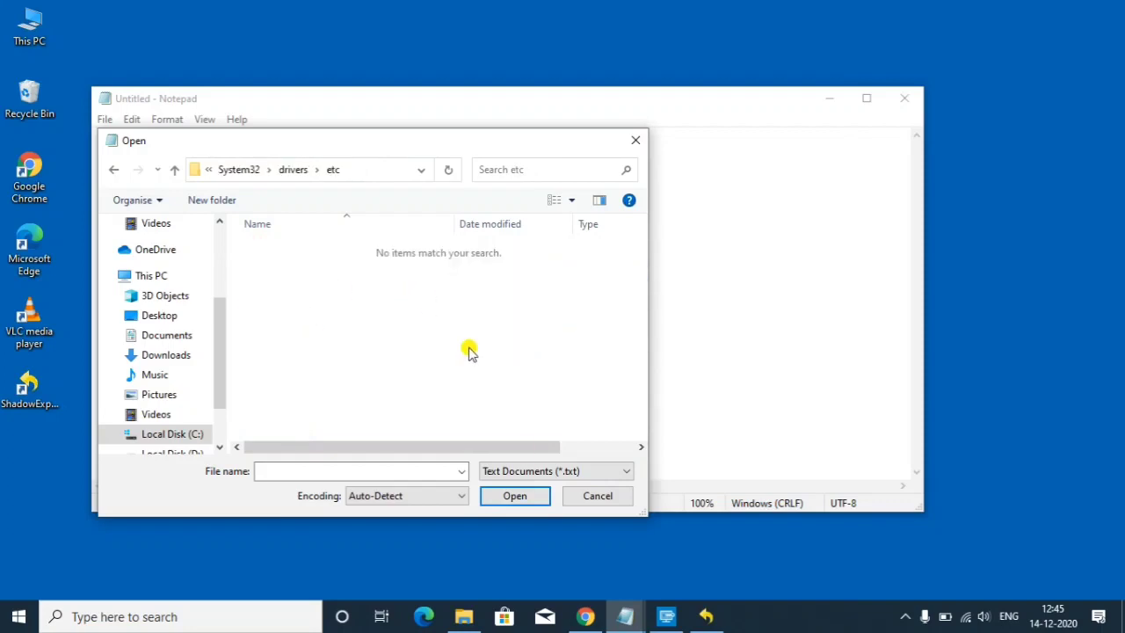
Show all file types in the etc folder and open the hosts file
click(538, 472)
click(515, 500)
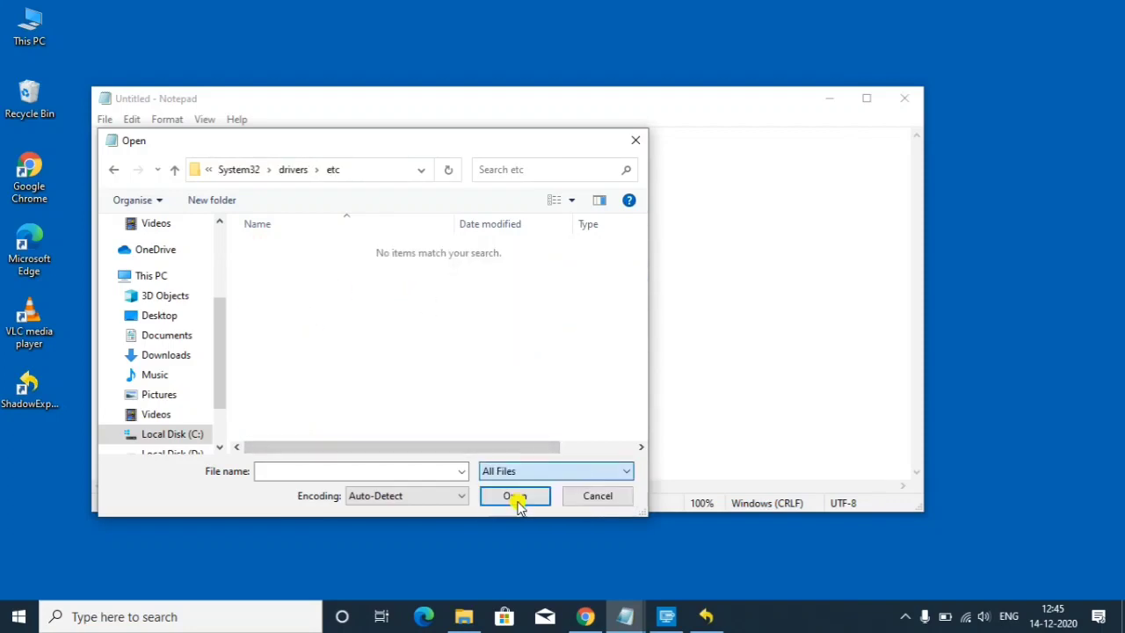
double_click(280, 250)
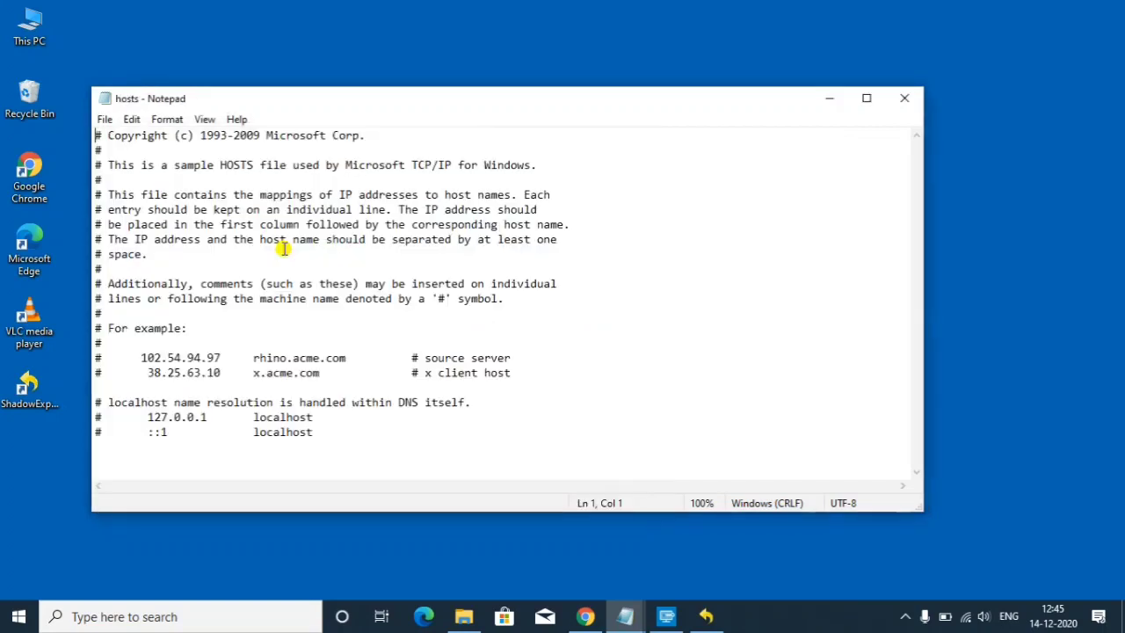
Examine the entries in the hosts file from the 102.54.94.97 line to the last localhost line, and close the file
drag(322, 432, 96, 355)
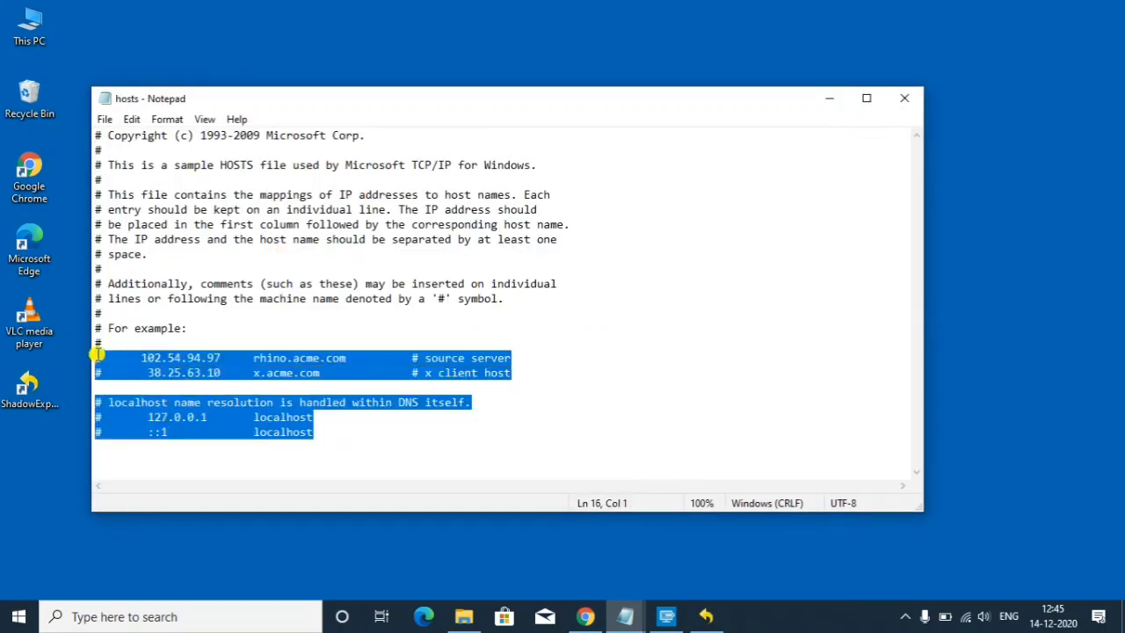
click(330, 431)
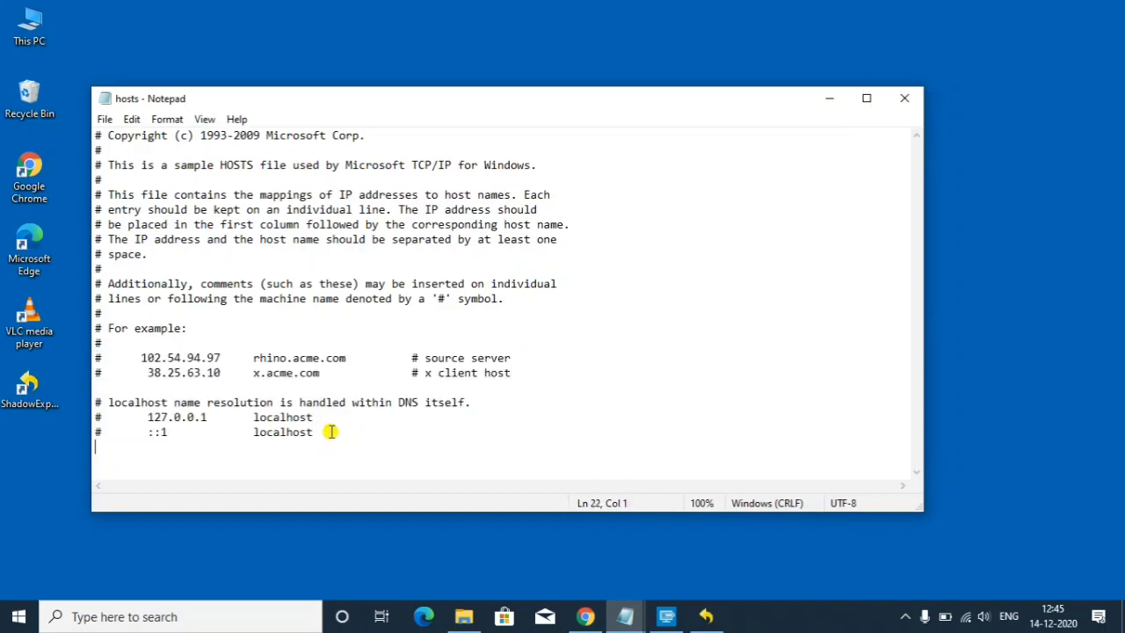
drag(331, 431, 196, 357)
right_click(204, 360)
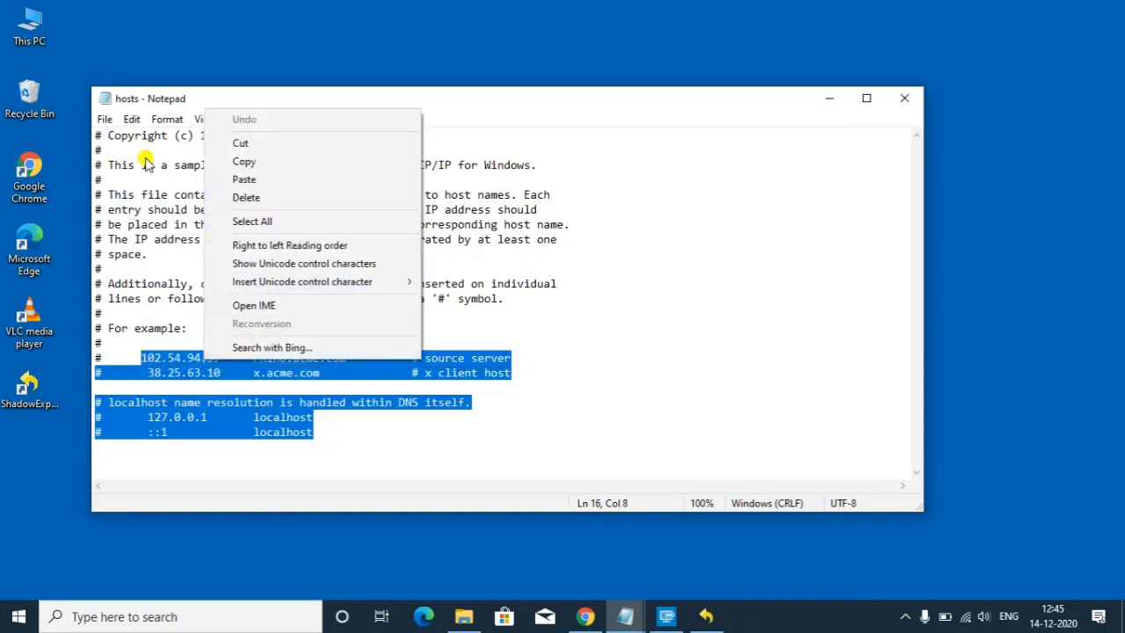
click(106, 119)
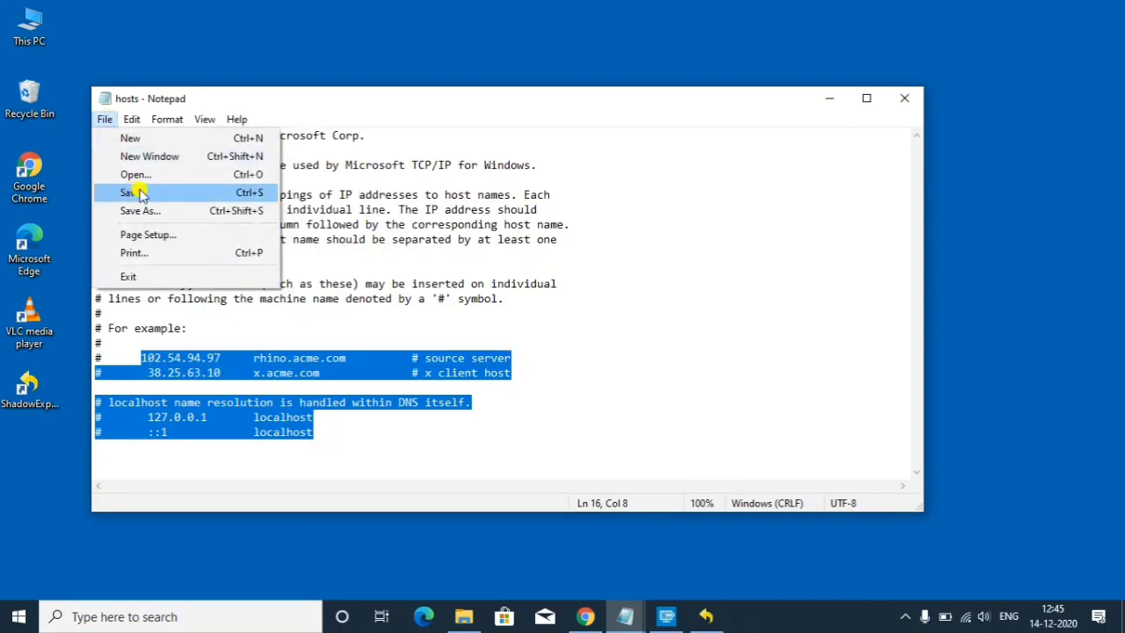
click(546, 301)
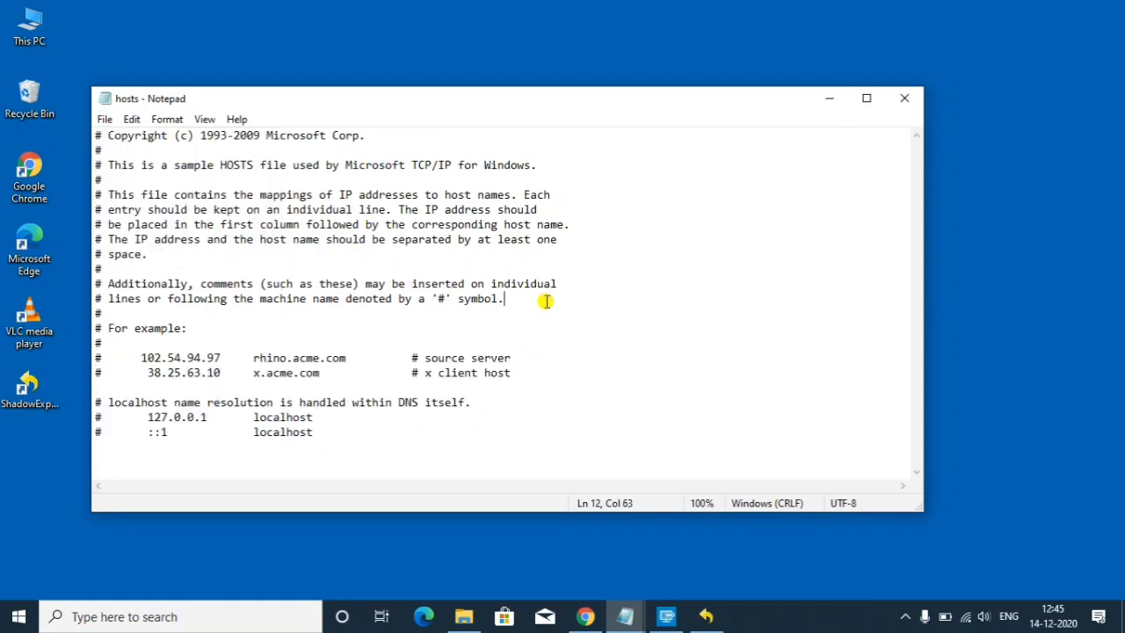
click(904, 98)
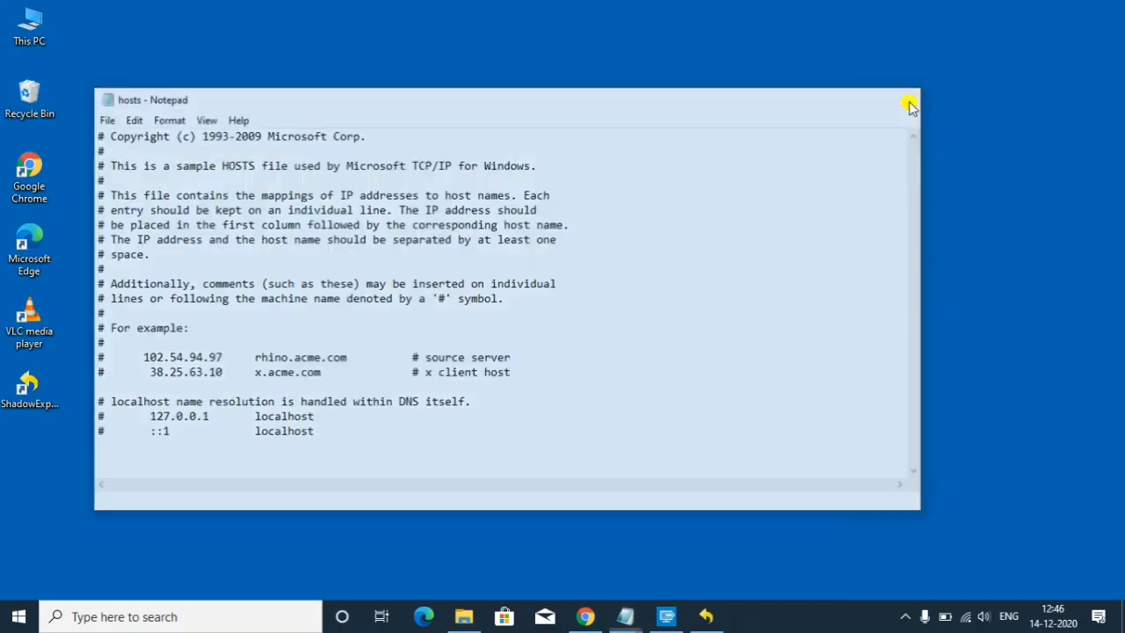
Switch to File Explorer and open Local Disk (C:) from This PC
double_click(33, 42)
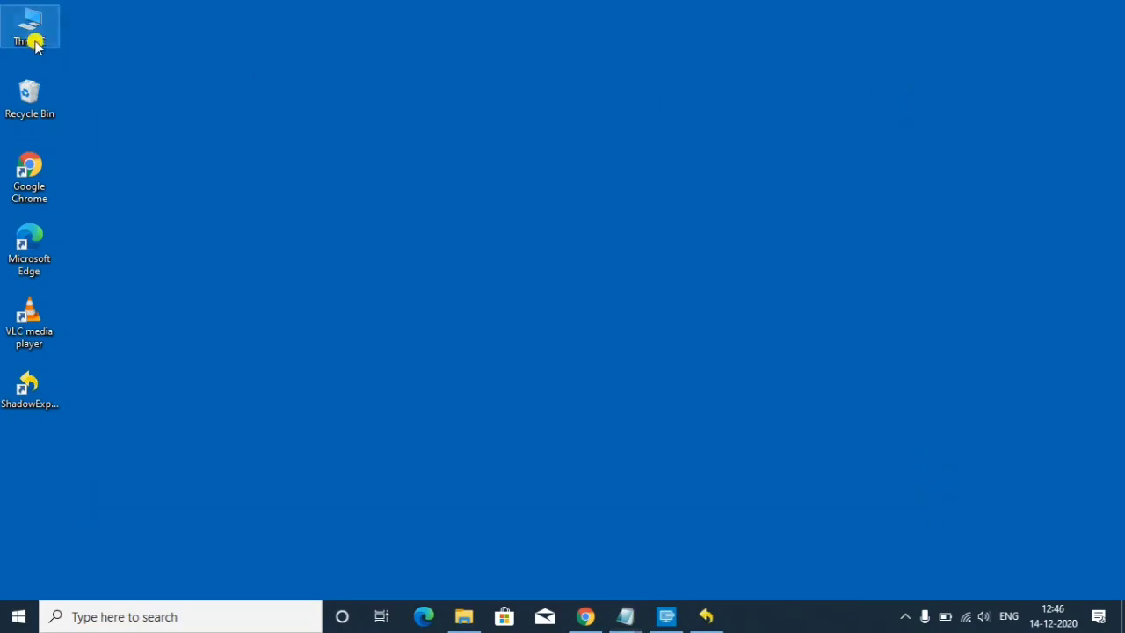
double_click(384, 380)
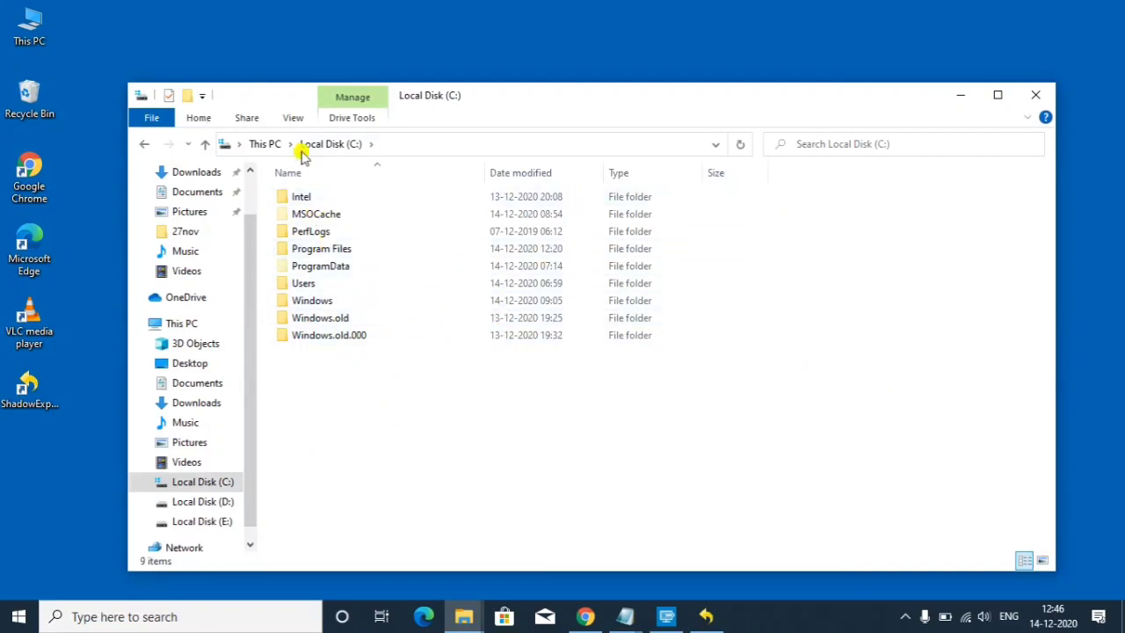
Turn the display of hidden items on Local Disk (C:) off and back on
click(293, 119)
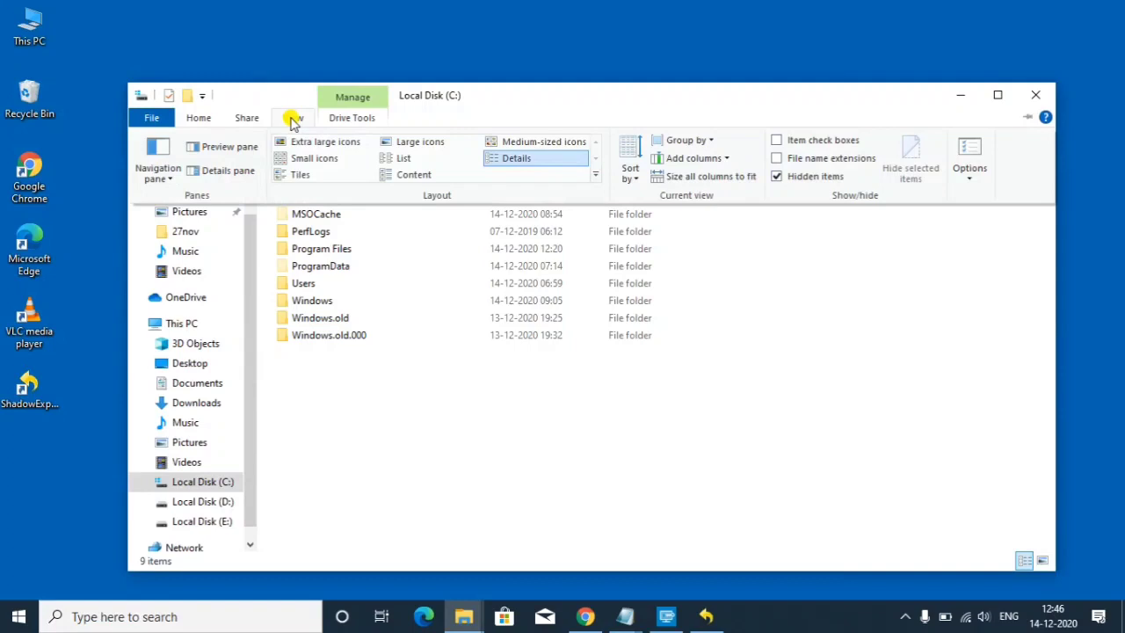
click(777, 176)
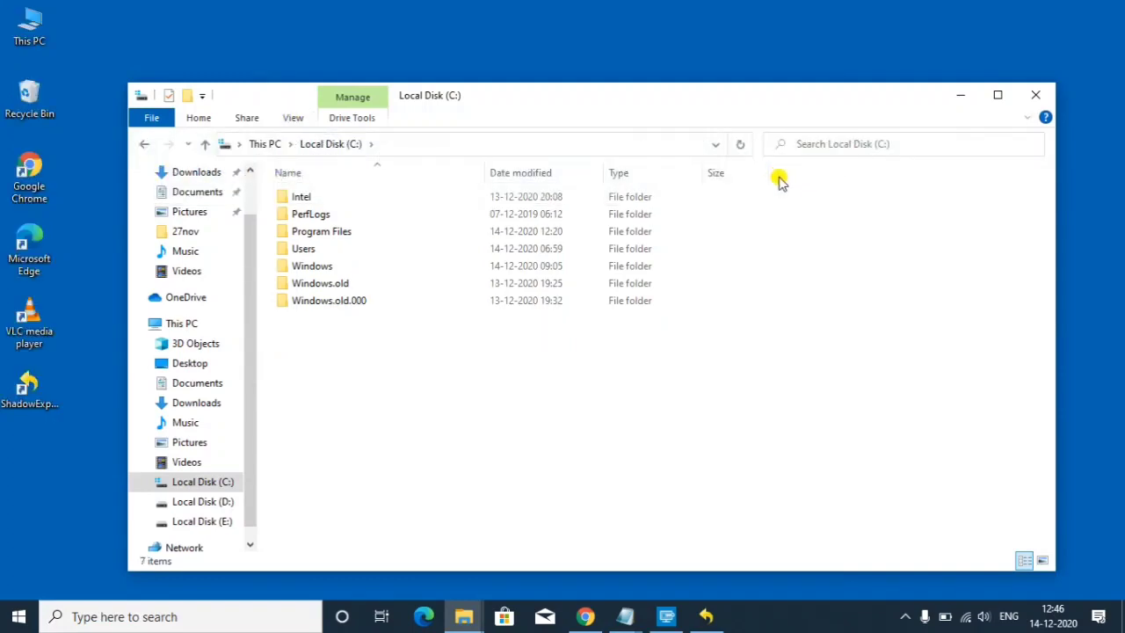
click(294, 119)
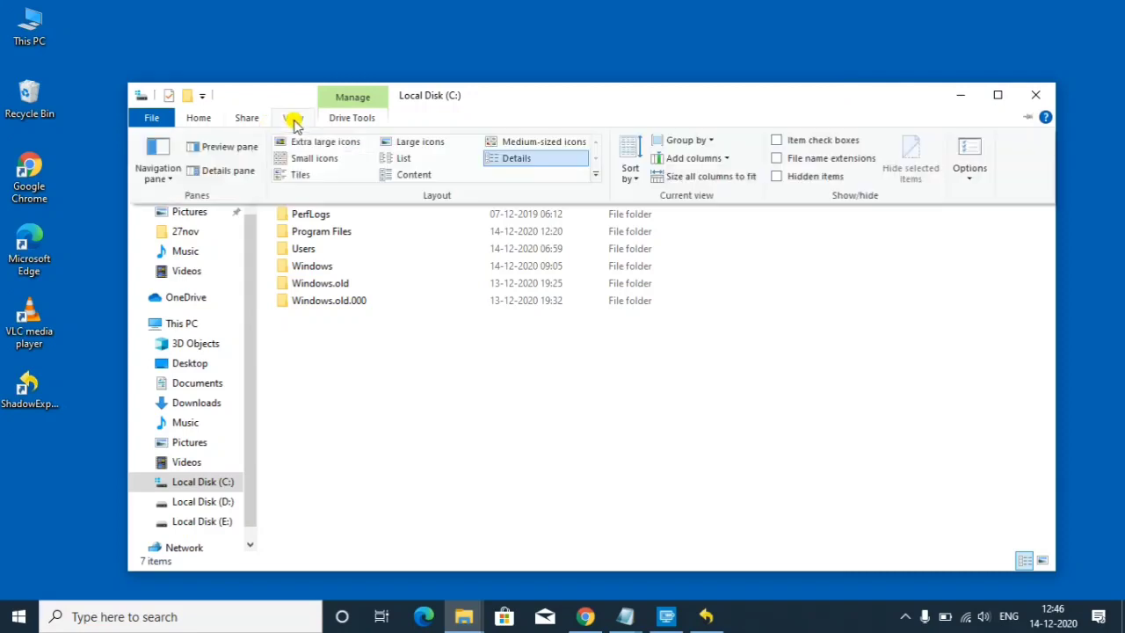
click(778, 176)
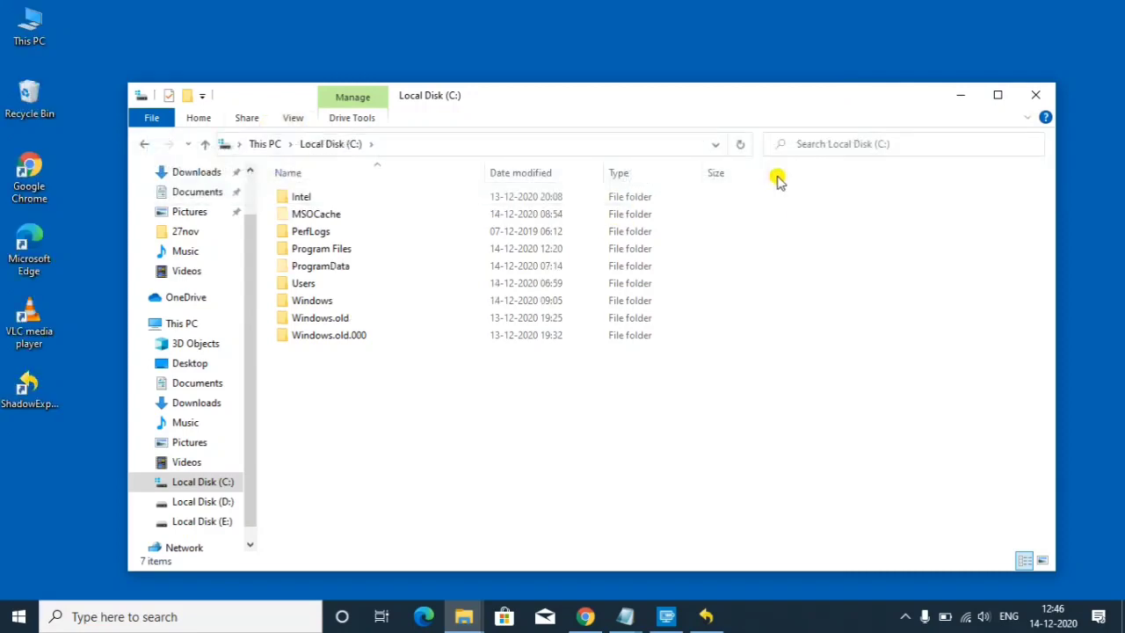
Delete the hidden MSOCache folder from Local Disk (C:) with administrator permission, and close the window
click(327, 220)
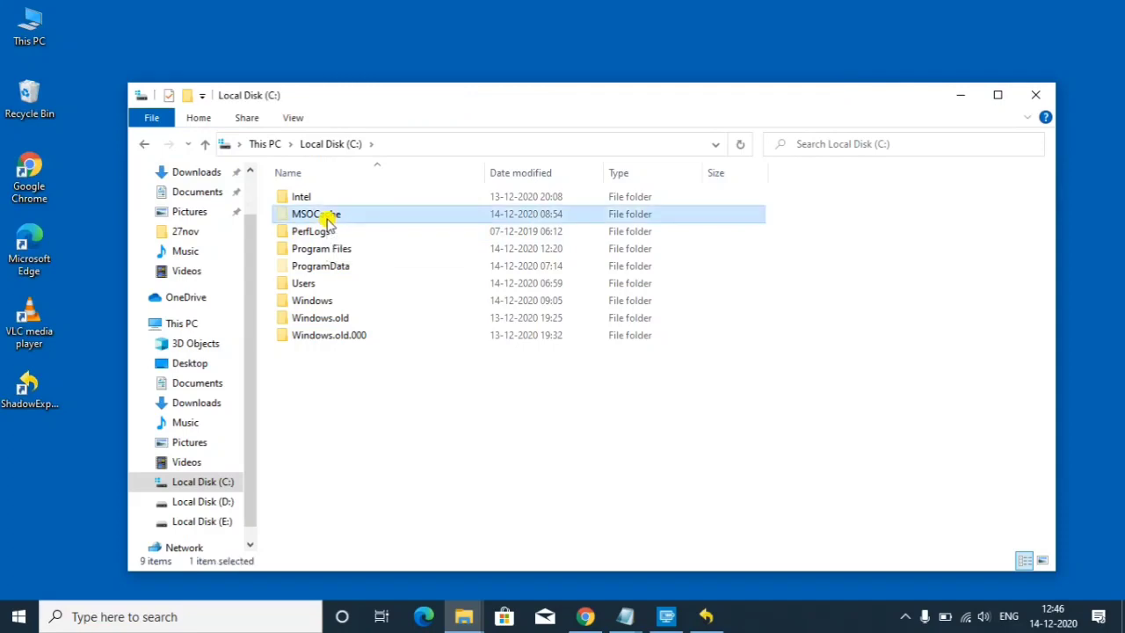
key(Delete)
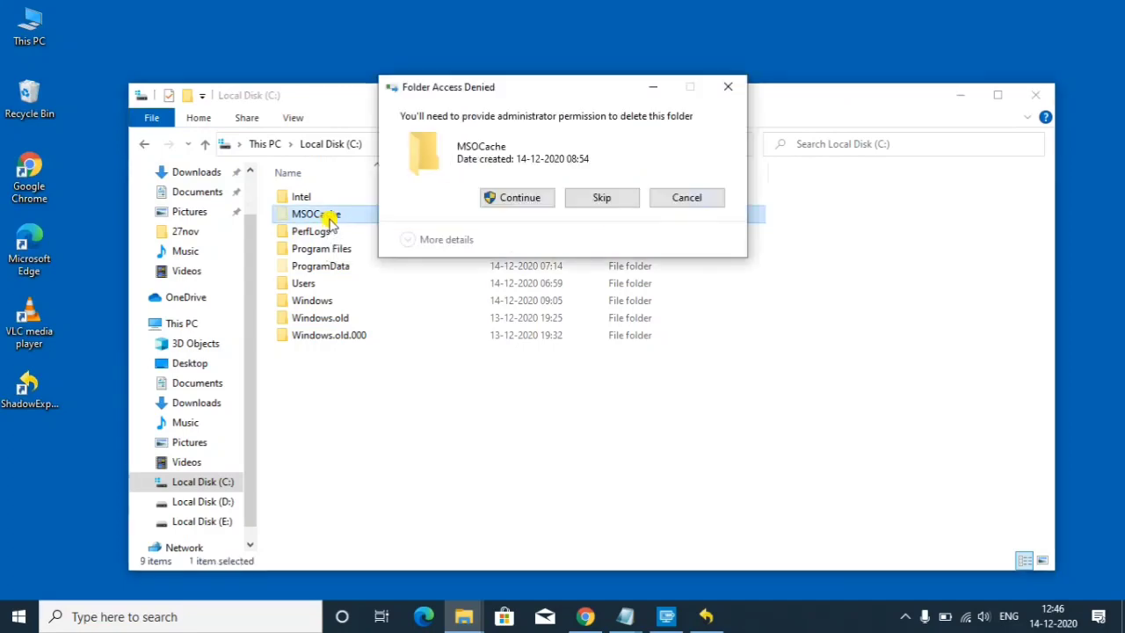
click(533, 200)
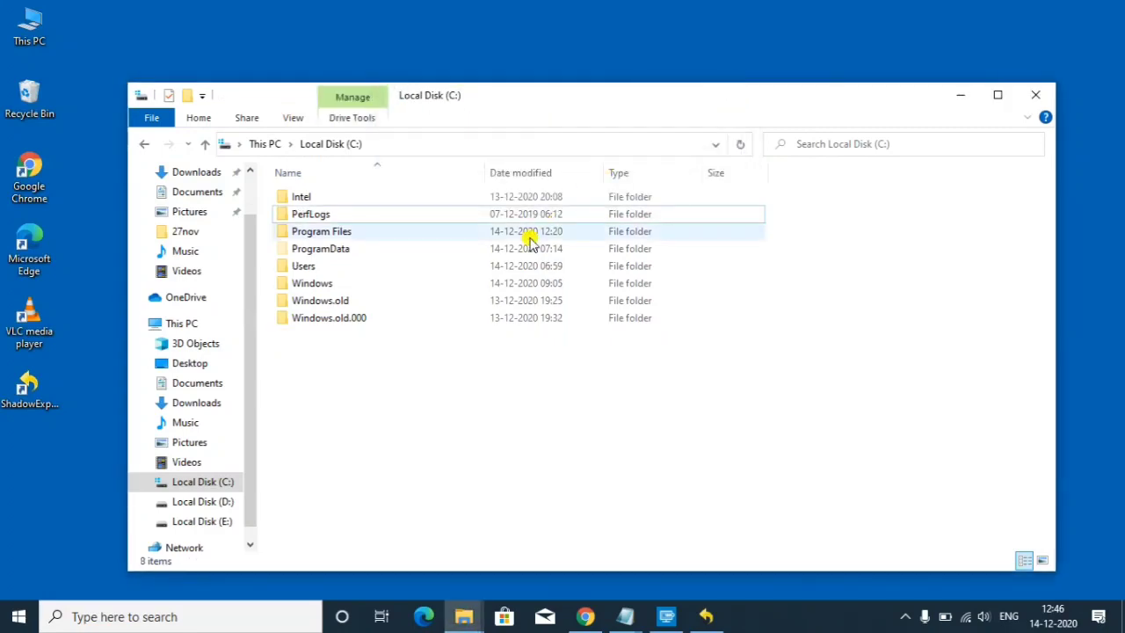
click(1036, 95)
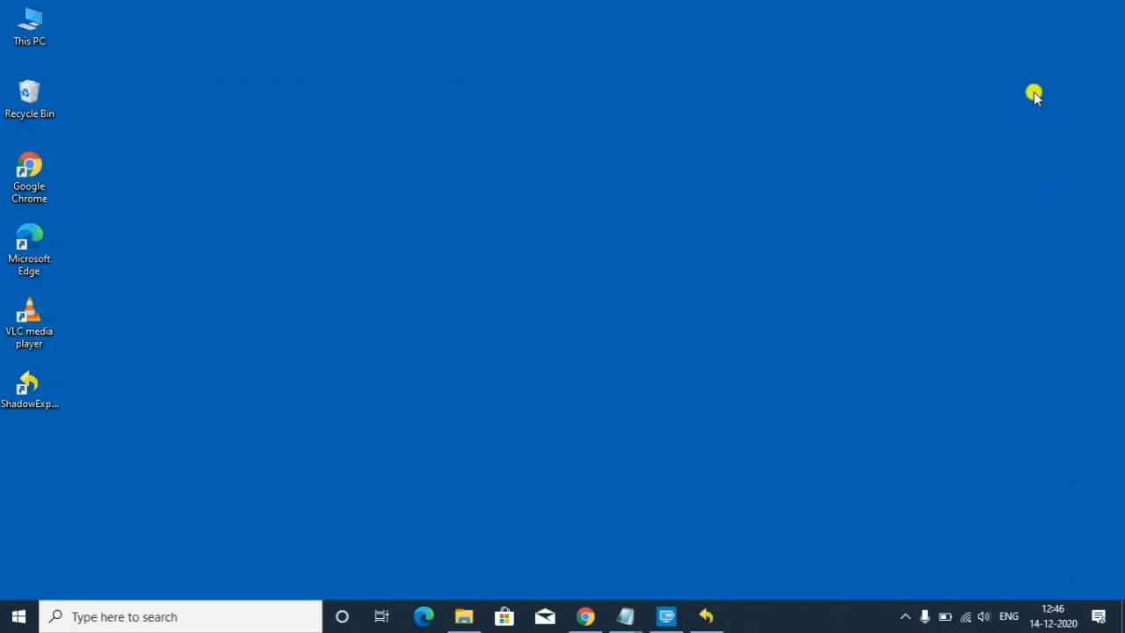
Open Task Manager in its detailed view and display the list of start-up programs
right_click(836, 612)
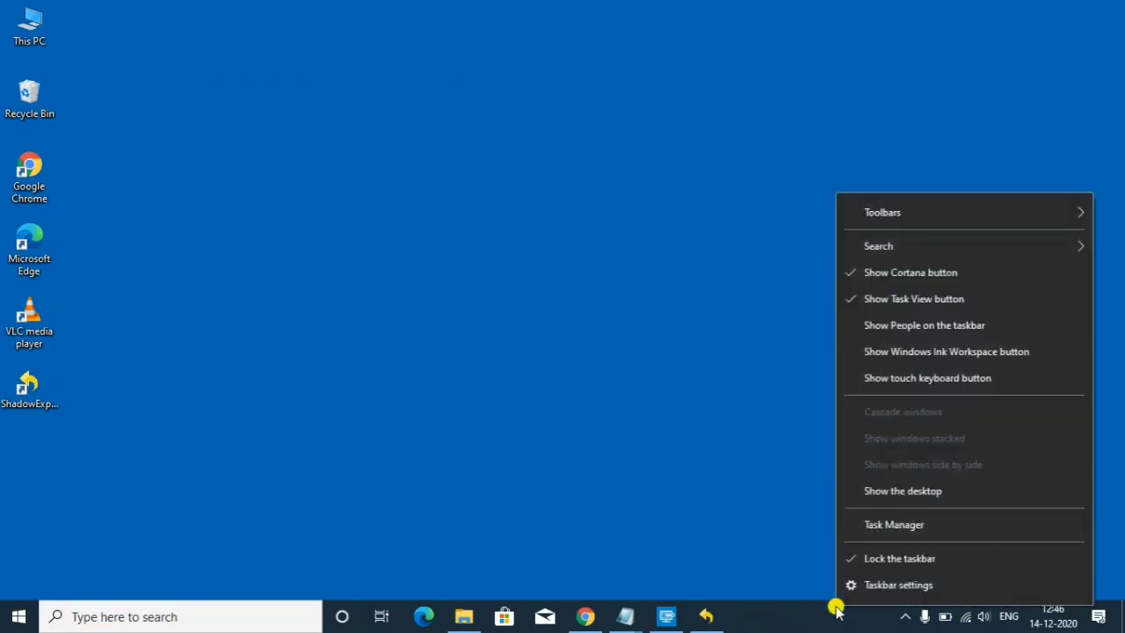
click(885, 526)
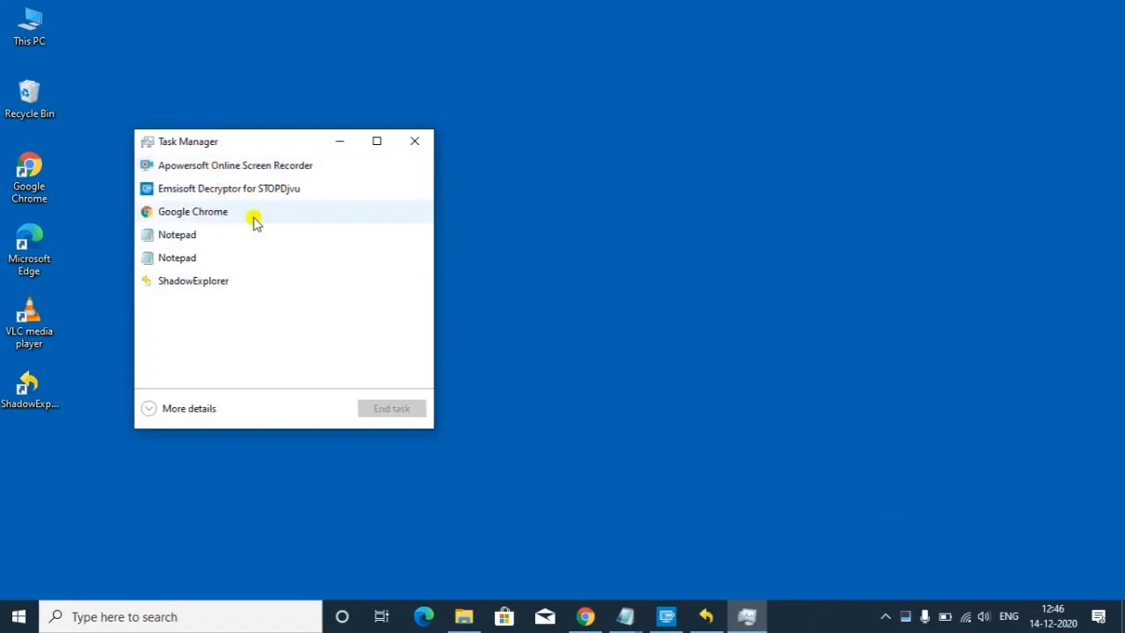
click(188, 408)
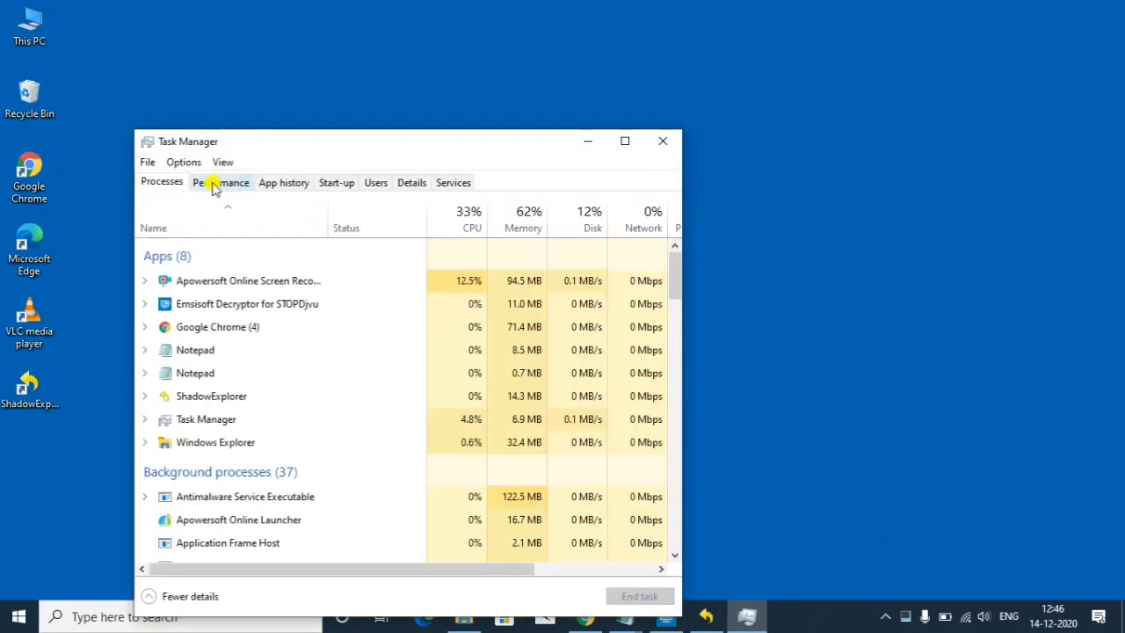
click(333, 185)
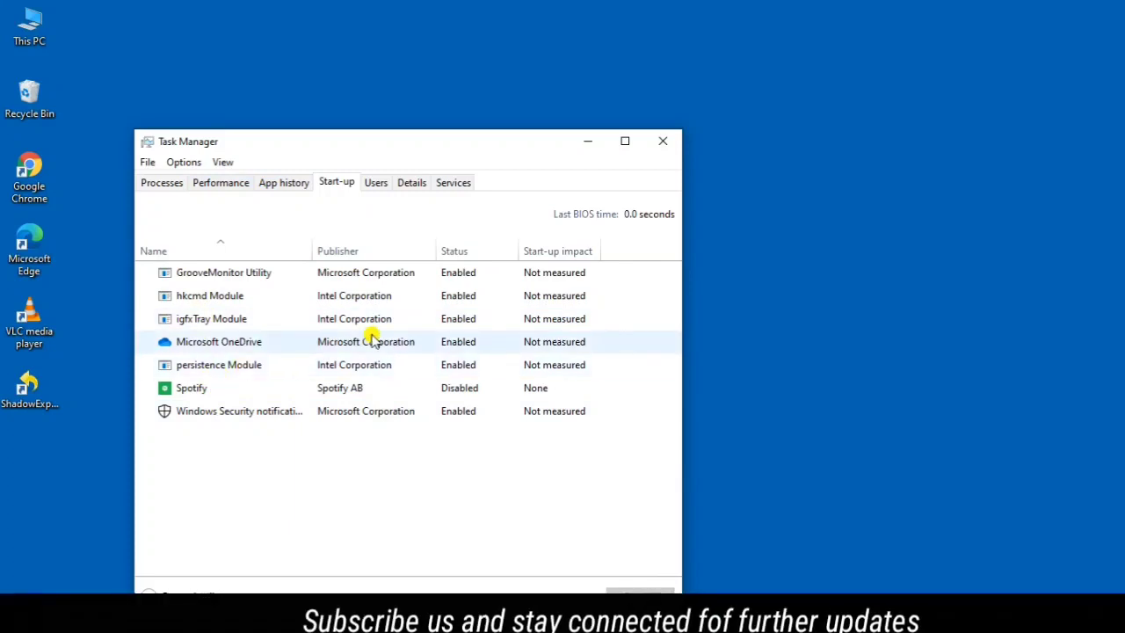
Disable the GrooveMonitor Utility and hkcmd Module start-up programs and close Task Manager
right_click(463, 277)
click(492, 284)
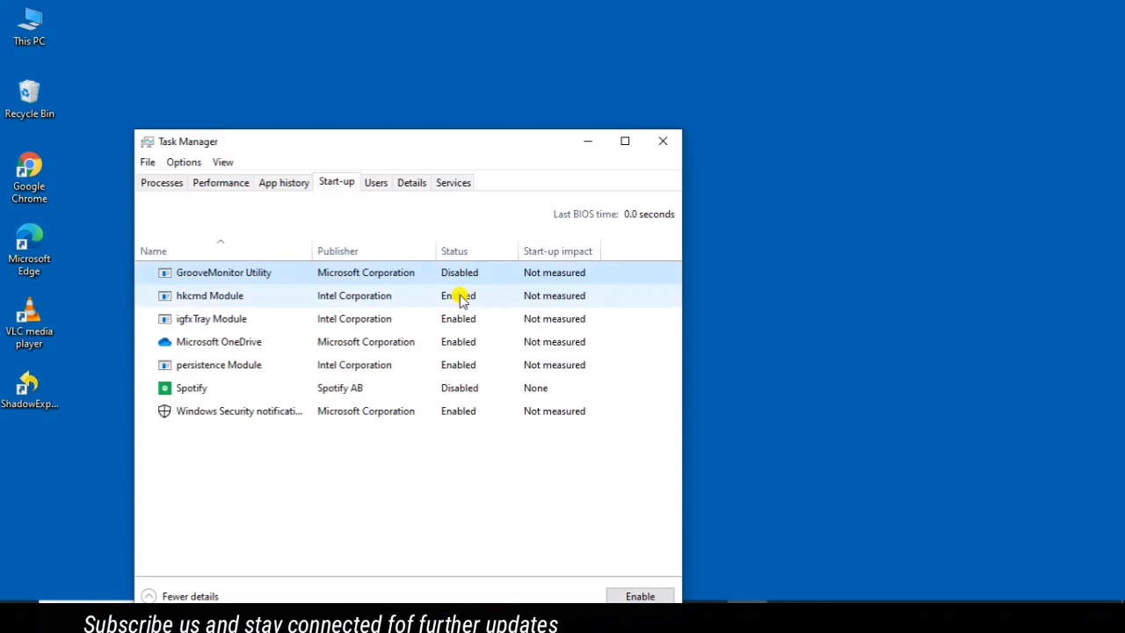
click(463, 299)
right_click(463, 298)
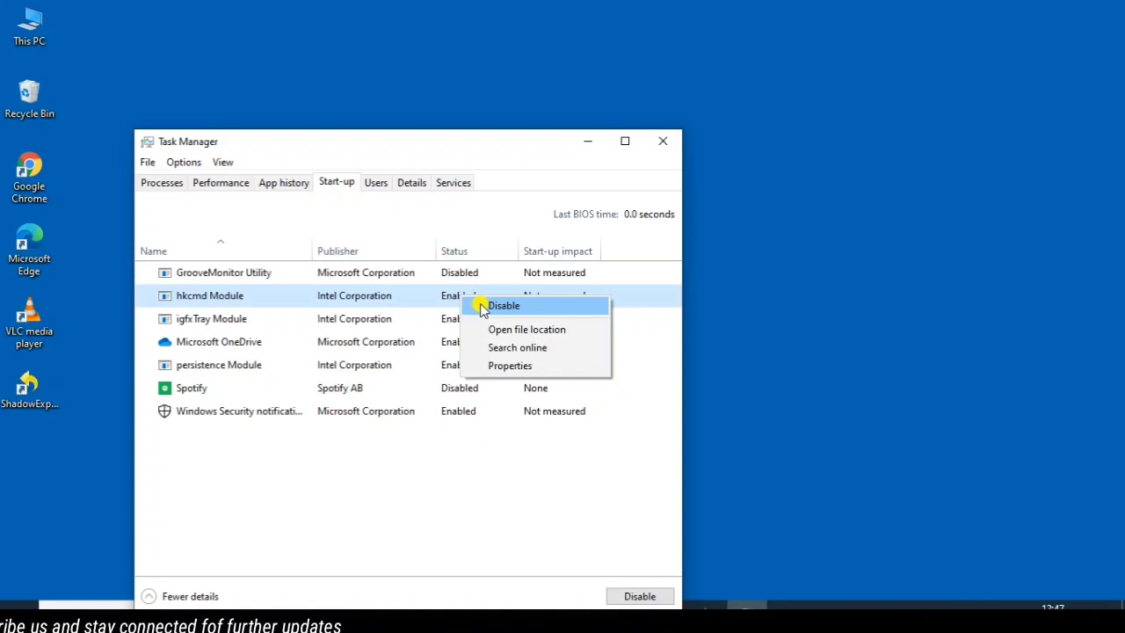
click(487, 310)
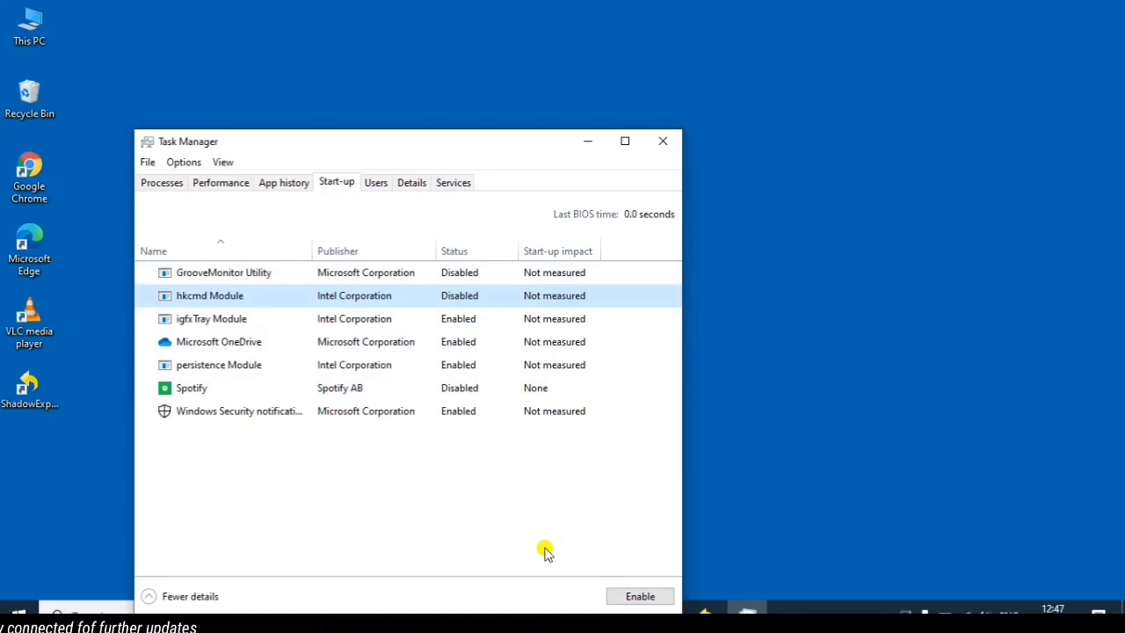
click(665, 142)
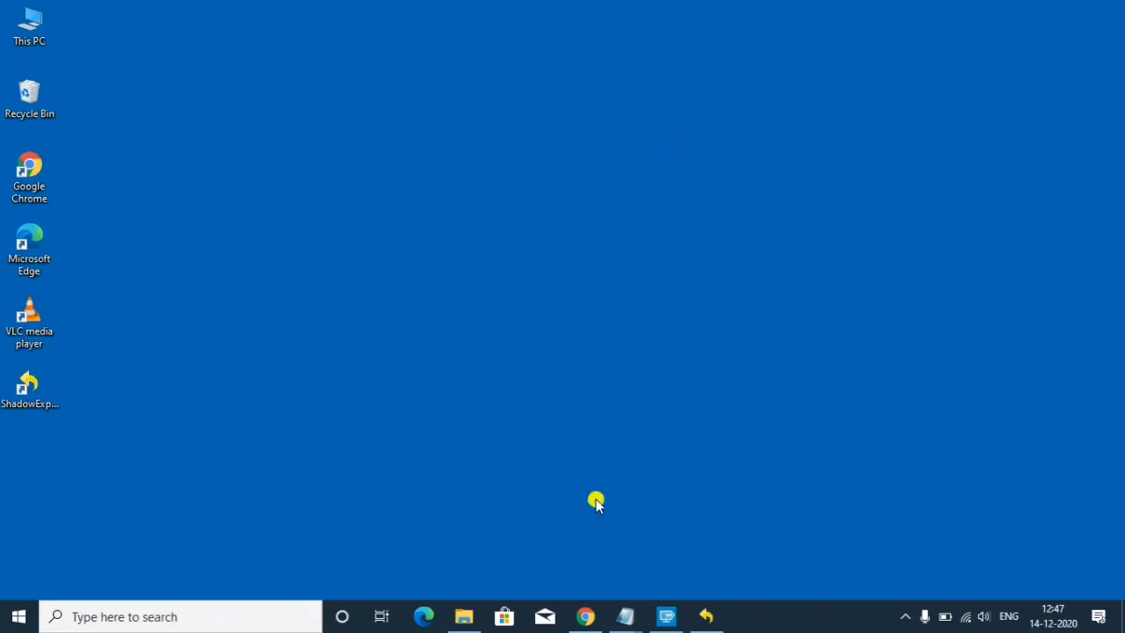
Switch to Chrome to view the BitDefender Total Security page on Amazon, and enter STOPDJ in a new tab's address bar
click(586, 616)
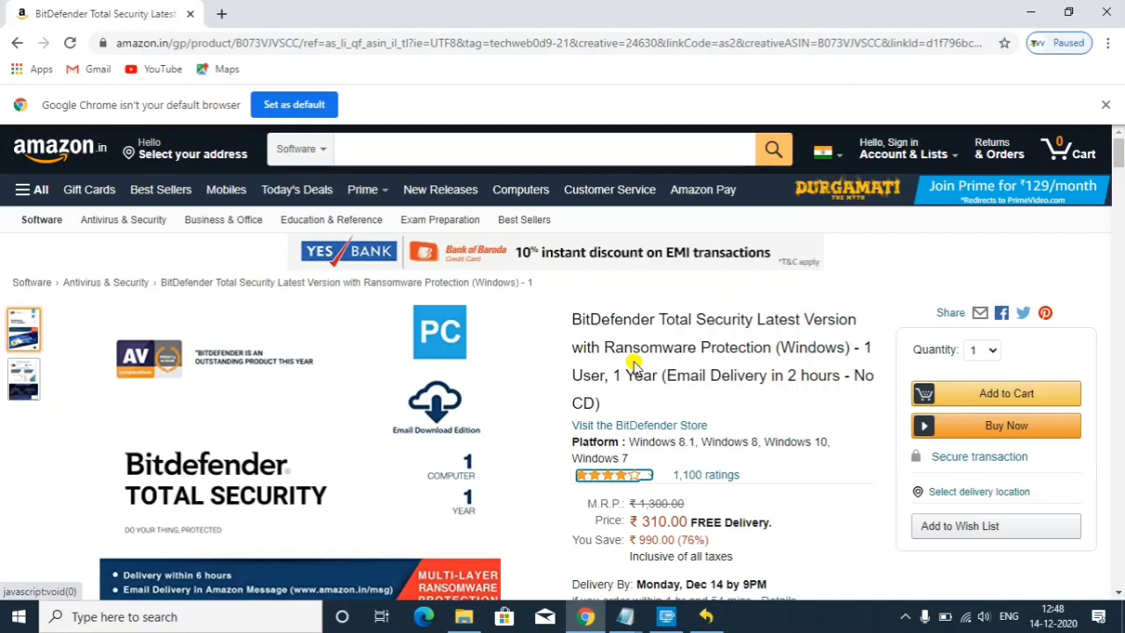
click(1028, 13)
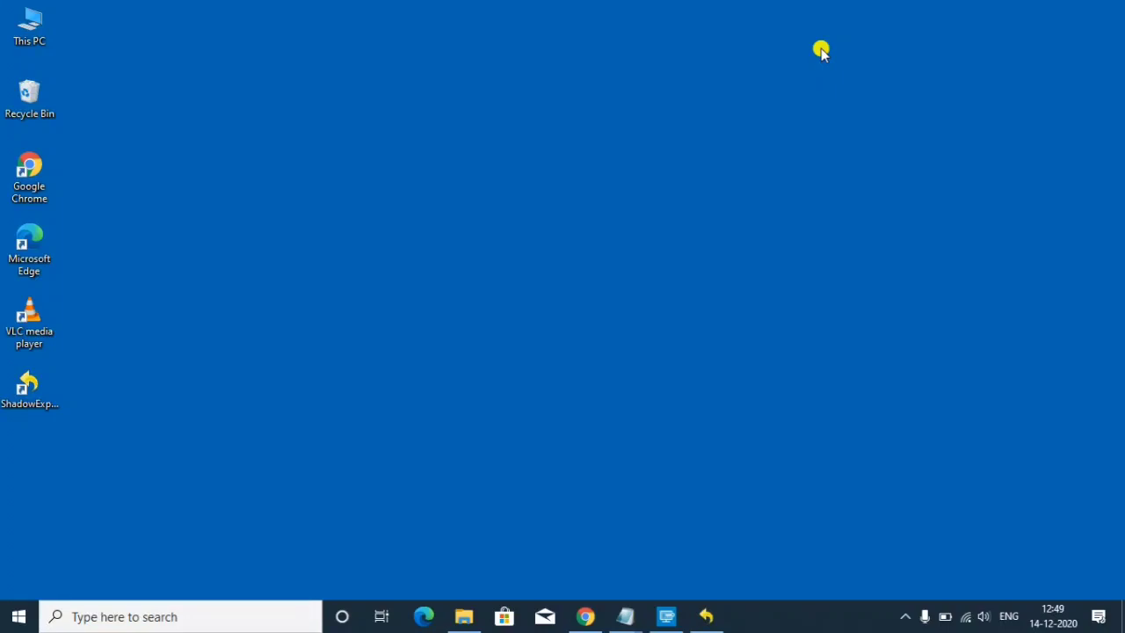
click(590, 619)
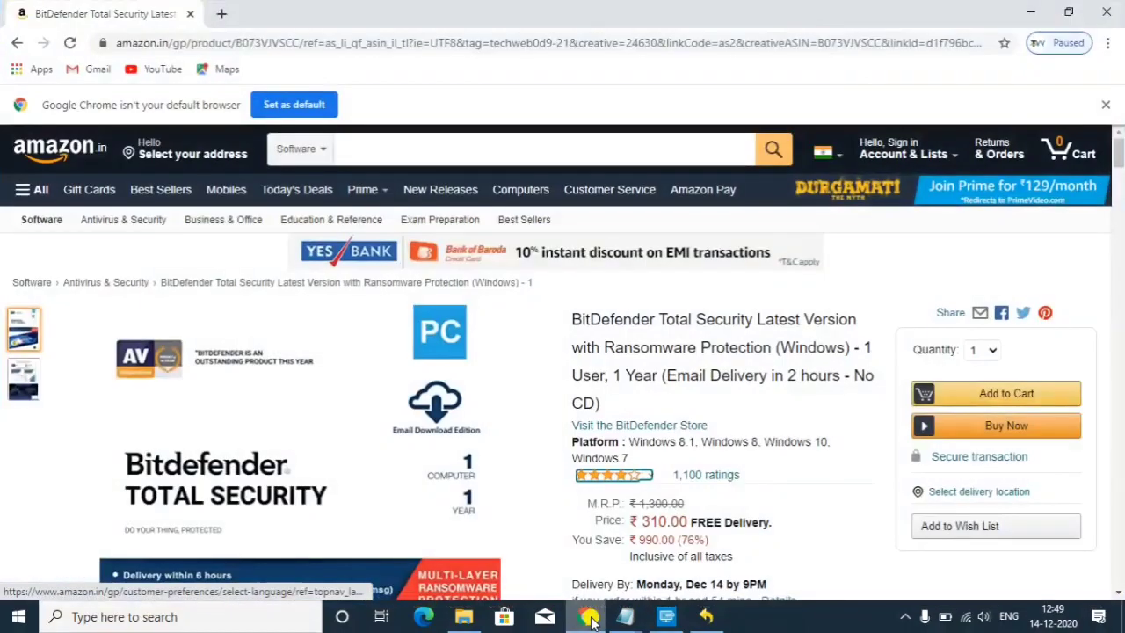
click(221, 18)
click(196, 43)
text(STOPDJ)
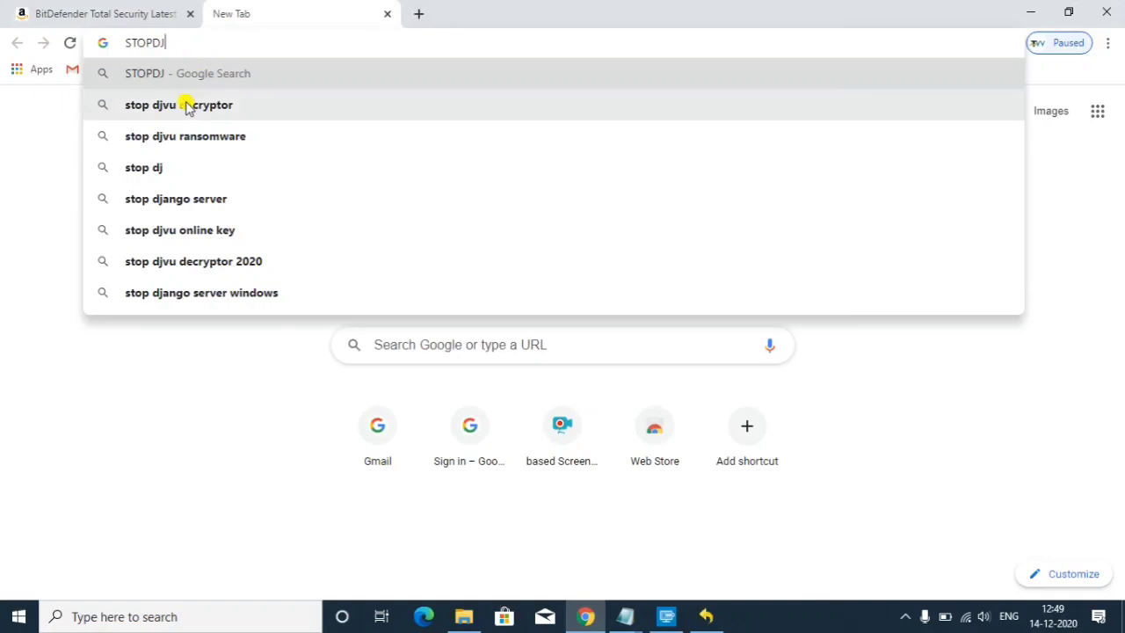
Switch to Emsisoft Decryptor for STOP Djvu, start decryption with the D:\ entry selected, and close the decryptor
click(667, 617)
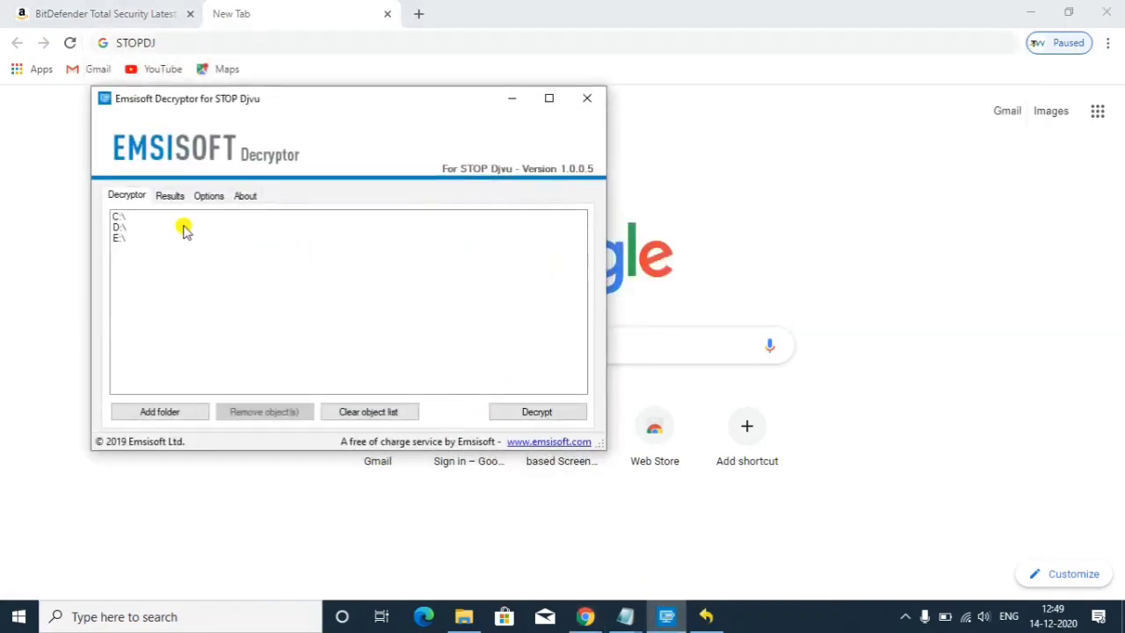
click(138, 218)
click(131, 228)
click(131, 239)
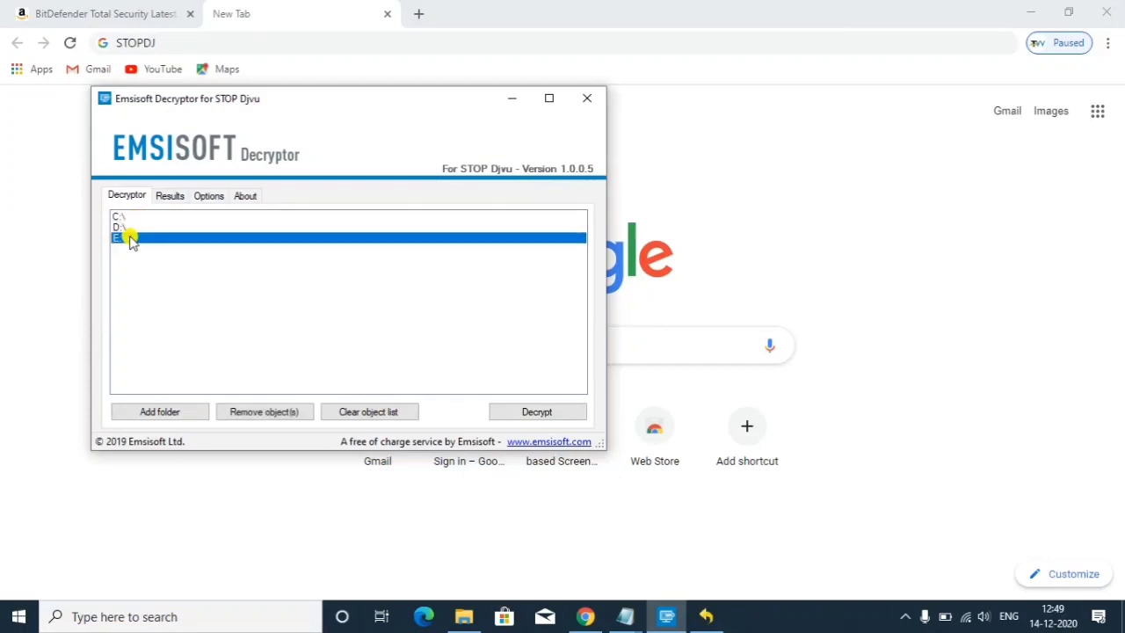
click(124, 227)
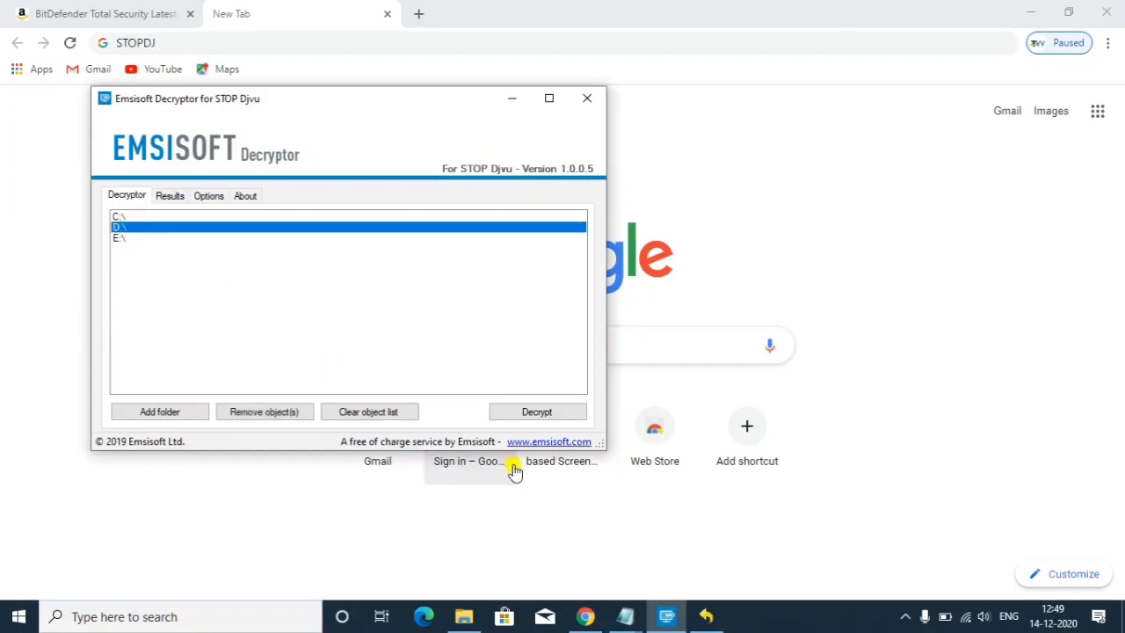
click(545, 412)
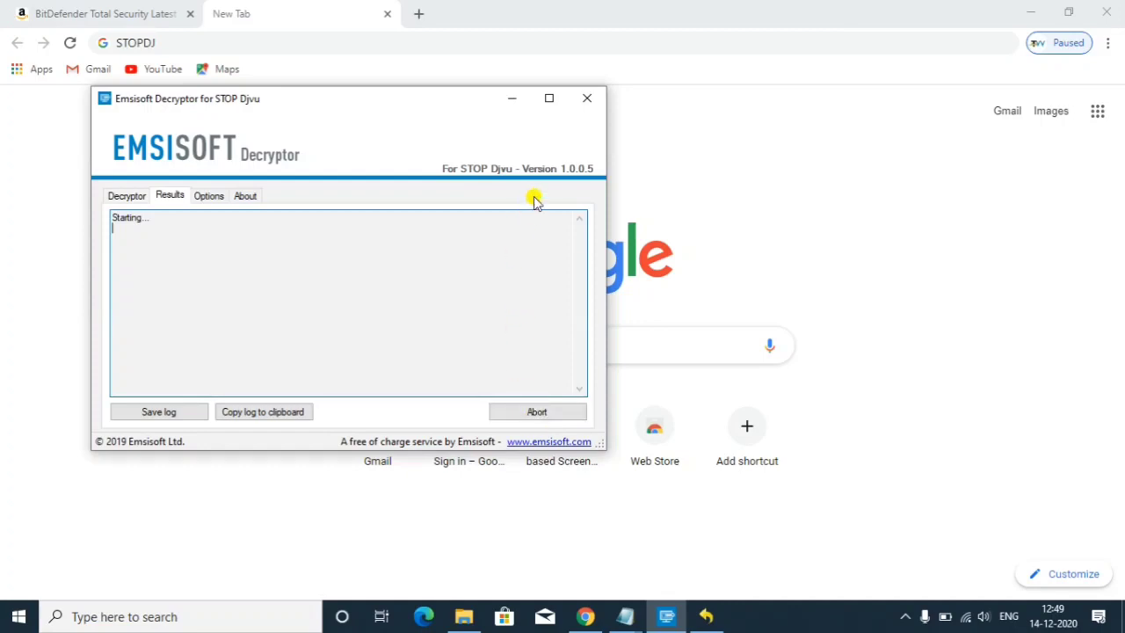
click(588, 99)
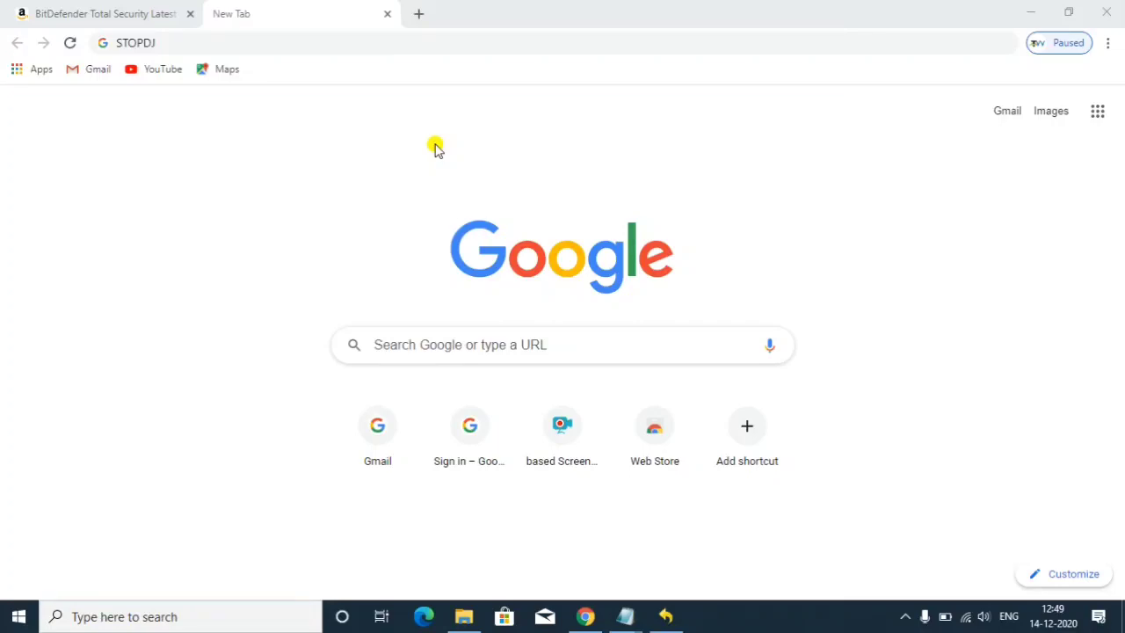
click(1034, 13)
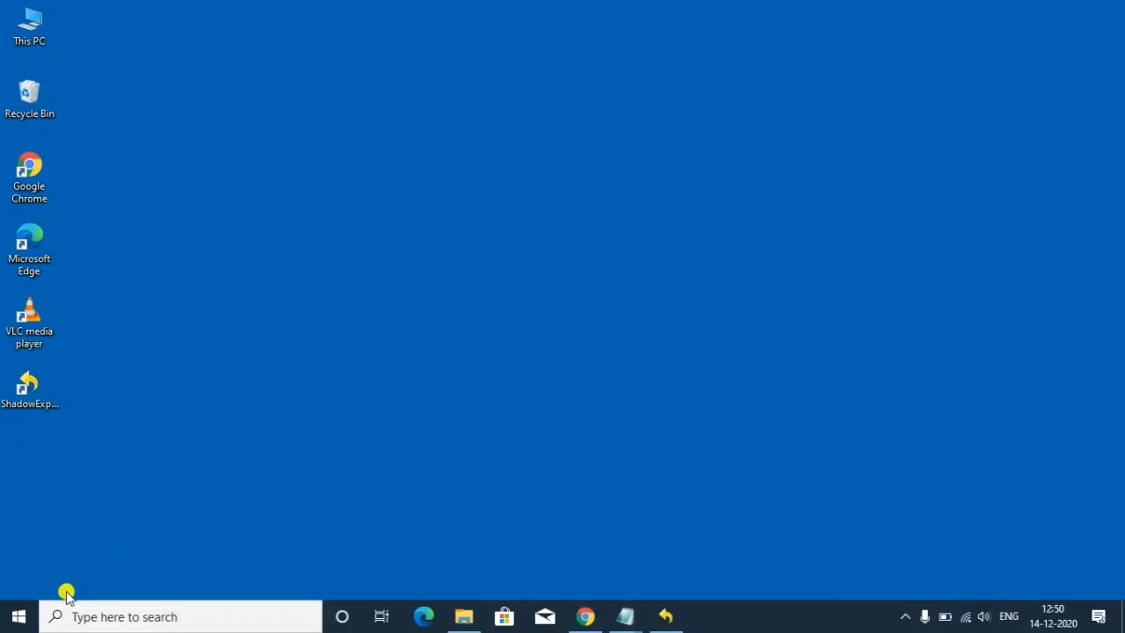
Search Windows for RSTRUI.EXE and run it to open System Restore
click(95, 615)
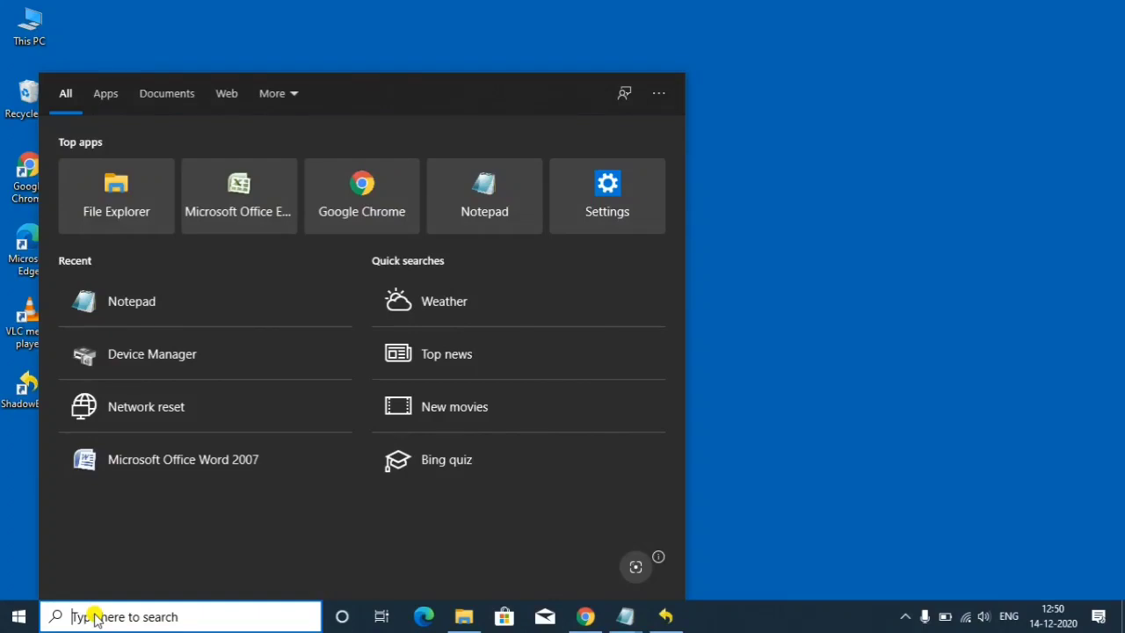
text(RST)
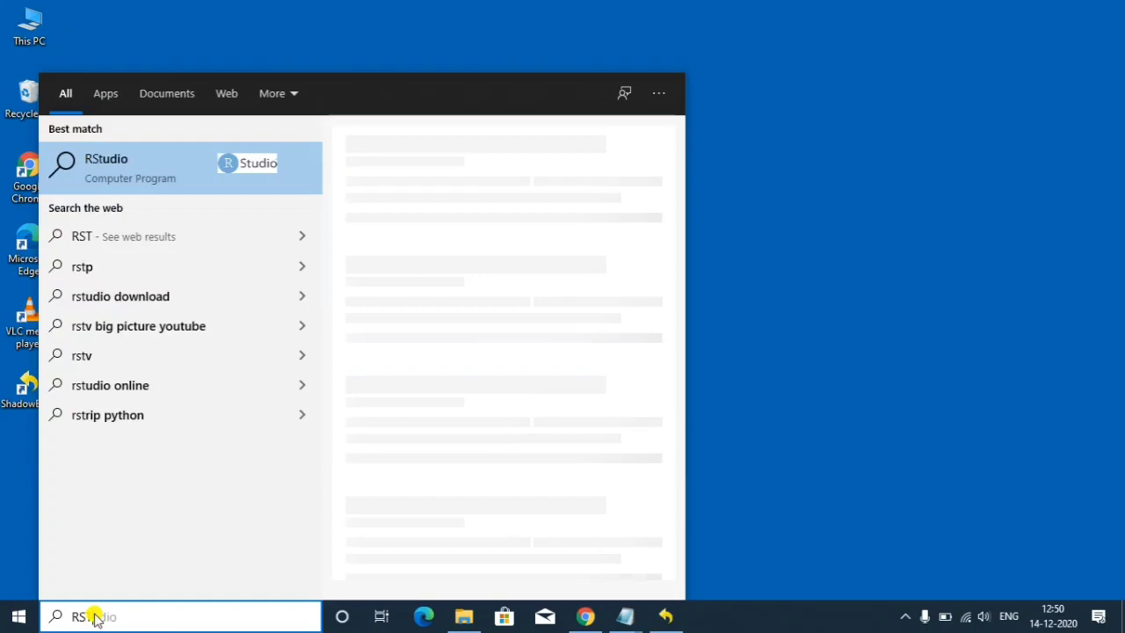
text(UI.EXE)
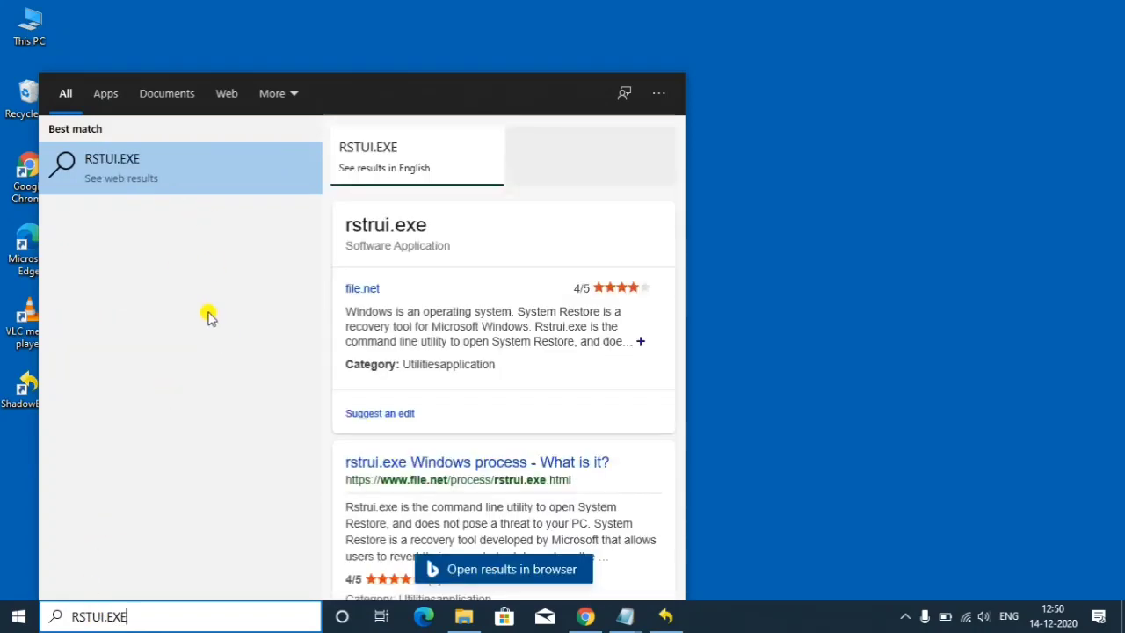
key(BackSpace)
key(BackSpace)
key(BackSpace)
key(BackSpace)
key(BackSpace)
key(BackSpace)
key(BackSpace)
key(BackSpace)
key(BackSpace)
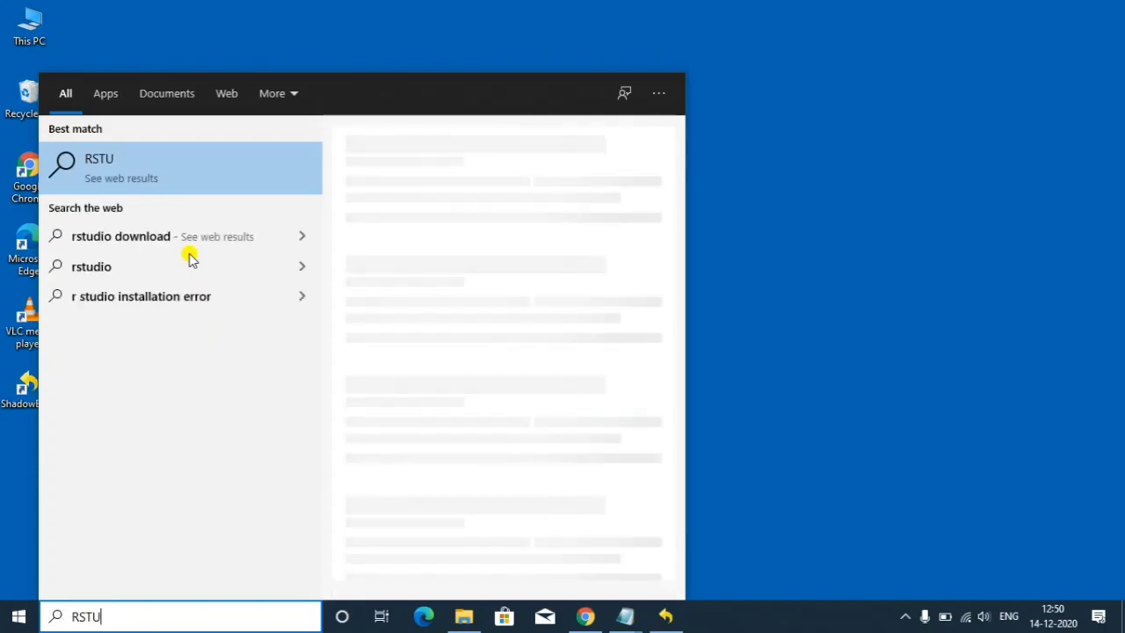
text(RS)
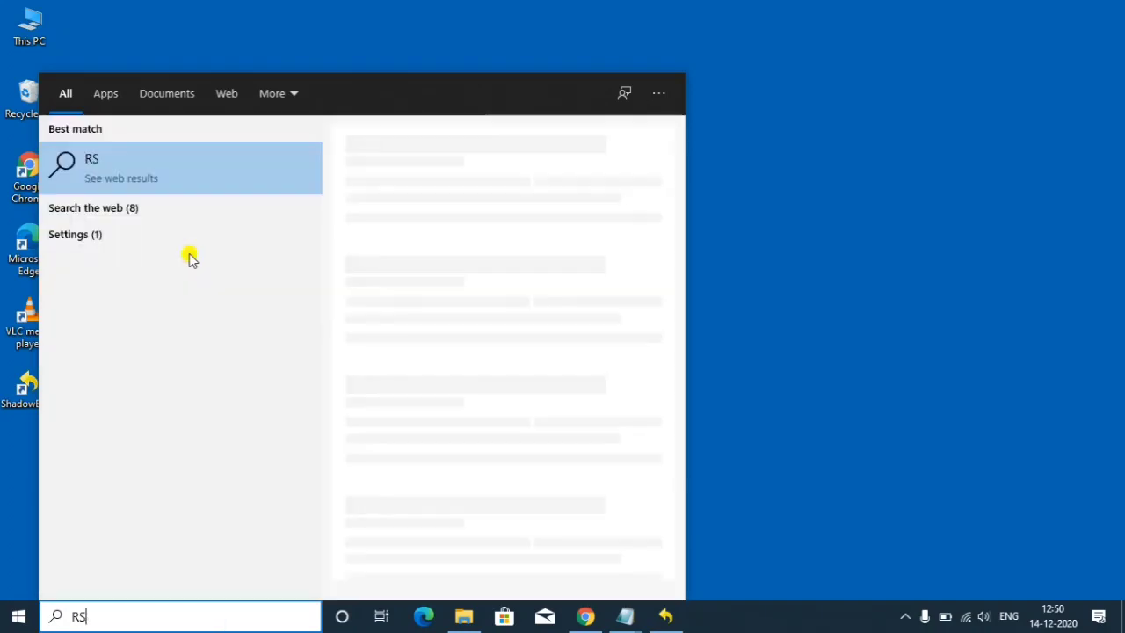
text(TRUI.EXE)
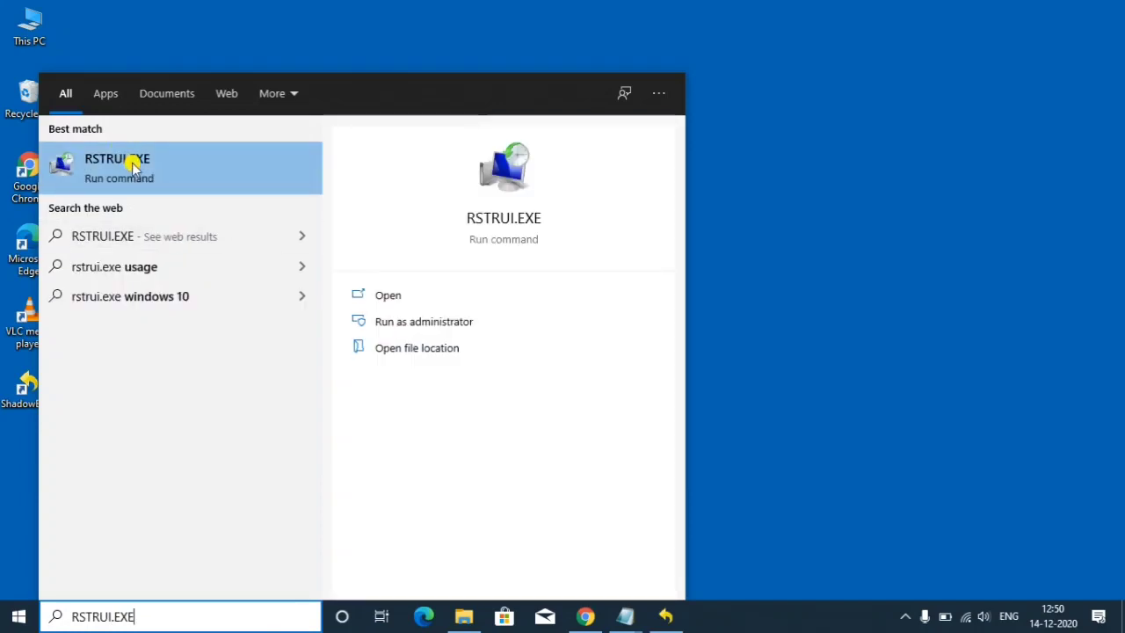
click(128, 167)
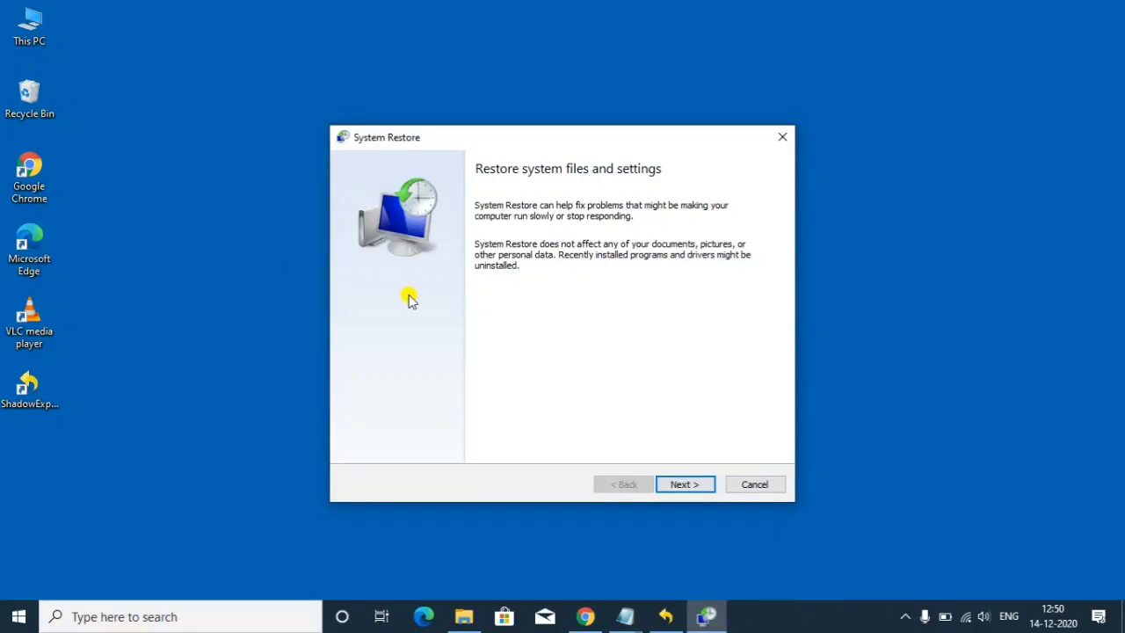
click(684, 484)
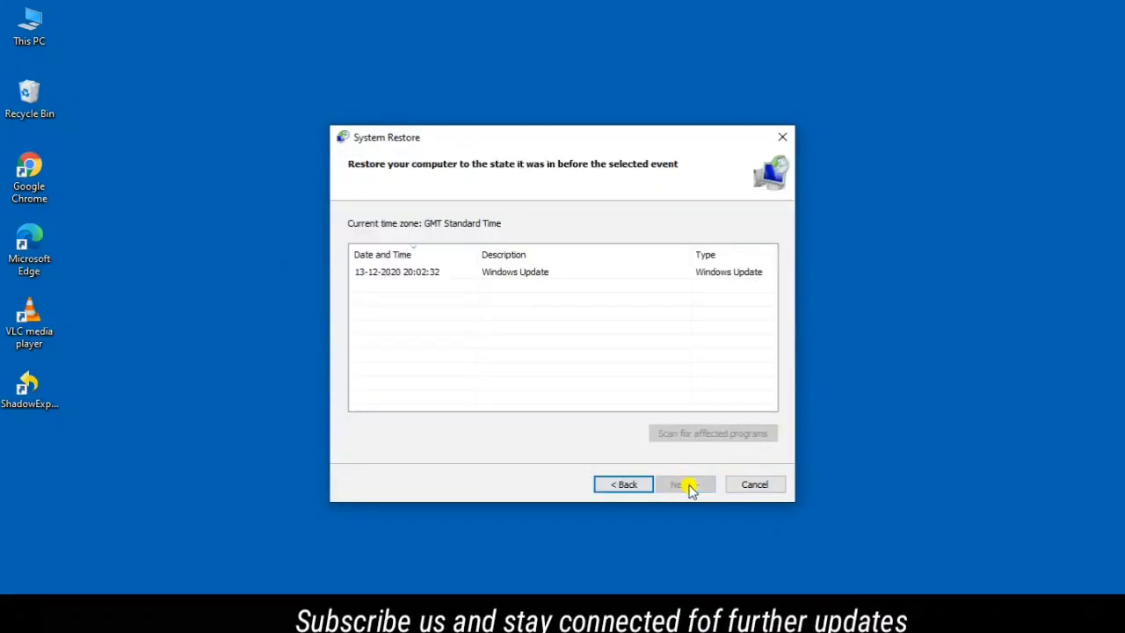
click(396, 275)
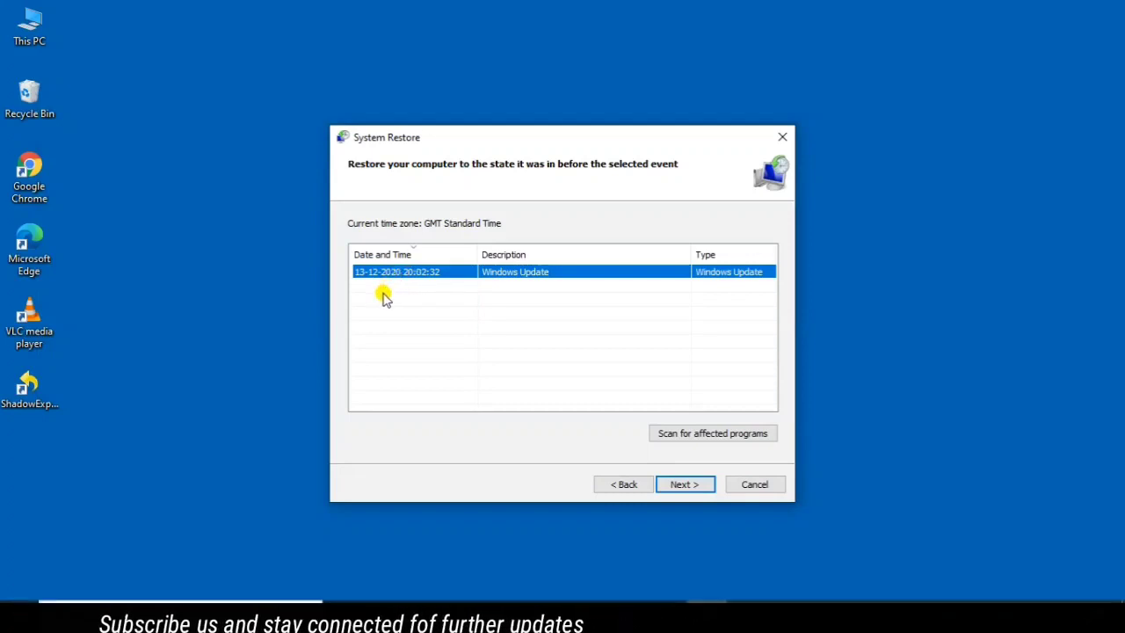
click(391, 295)
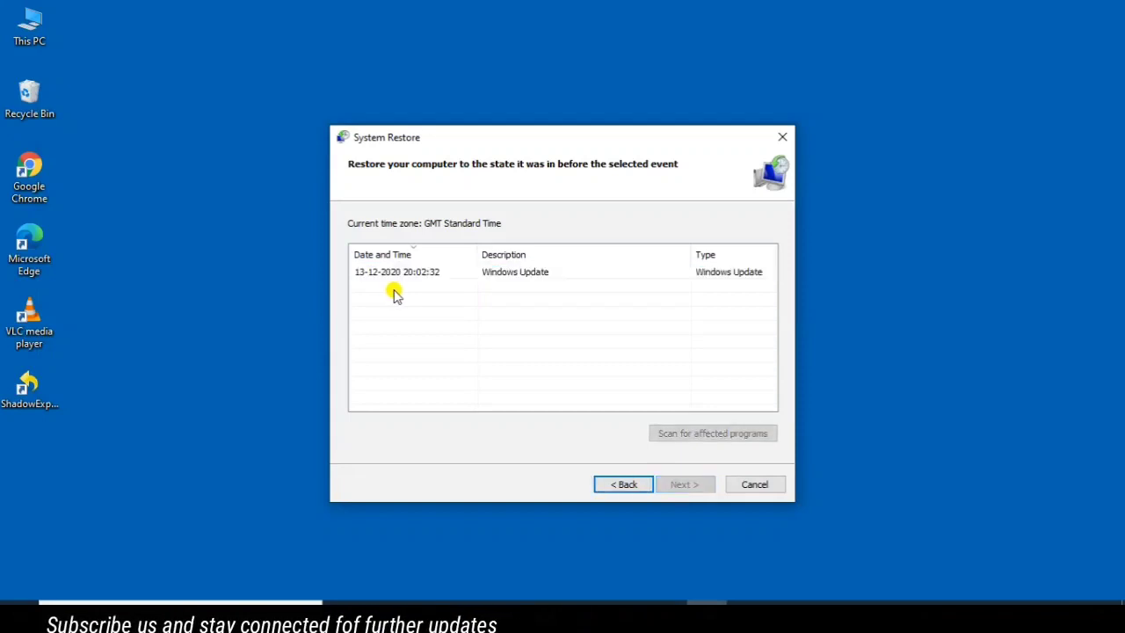
click(426, 276)
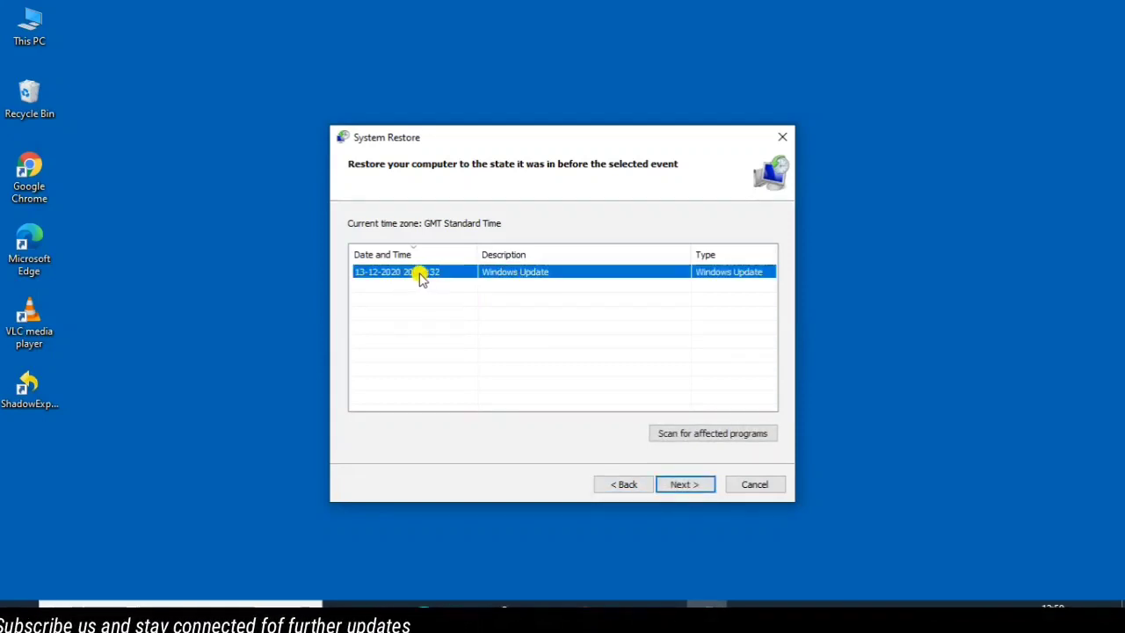
click(379, 290)
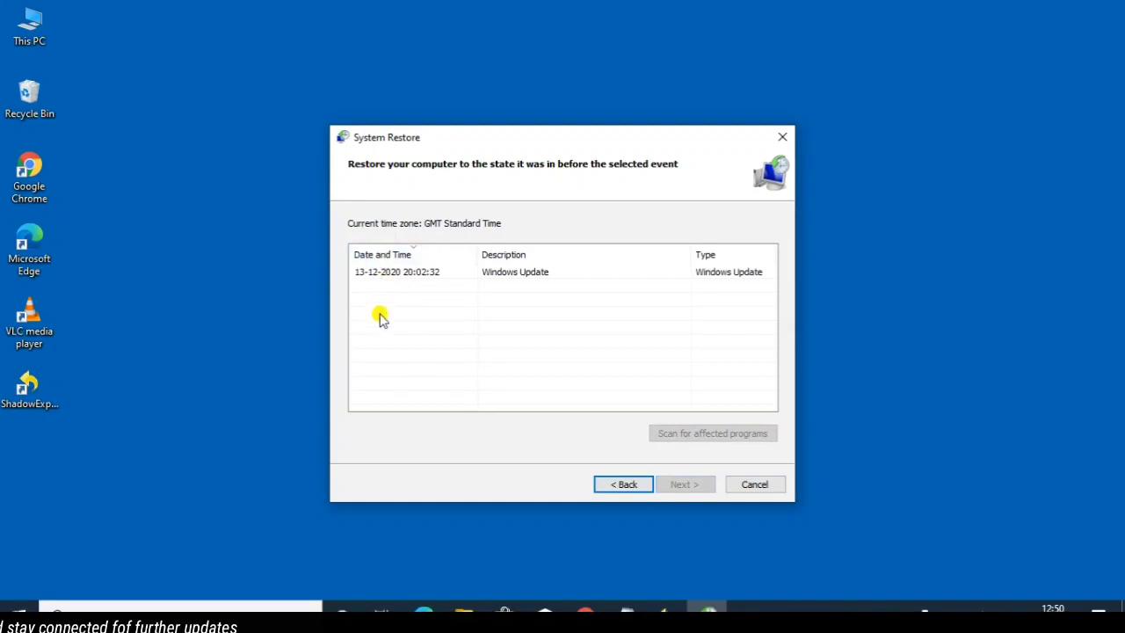
click(395, 274)
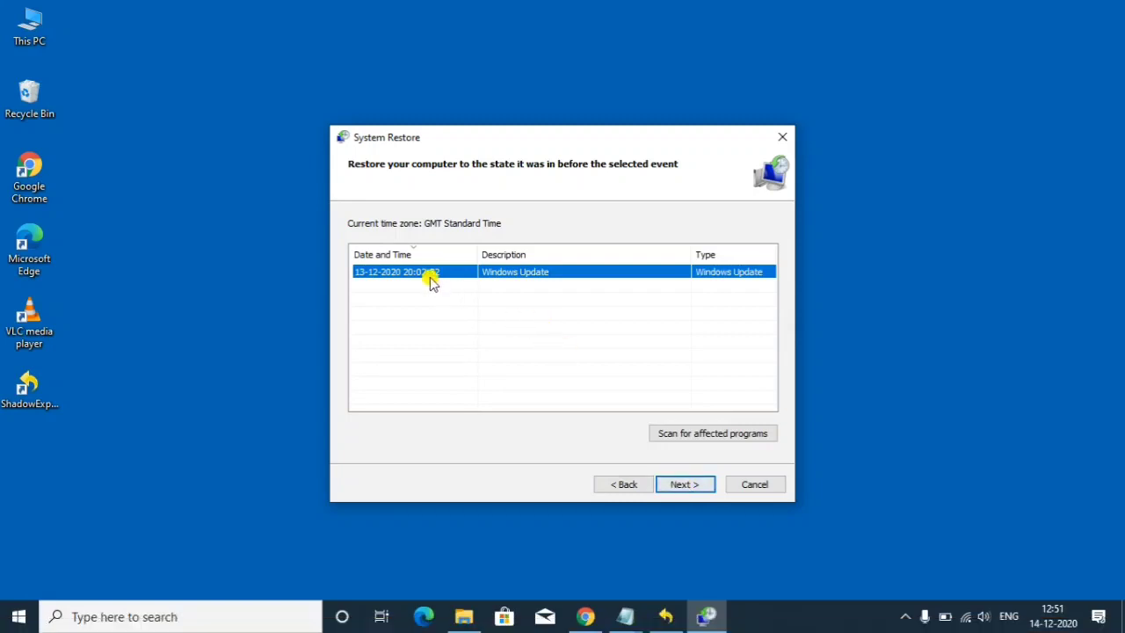
click(679, 486)
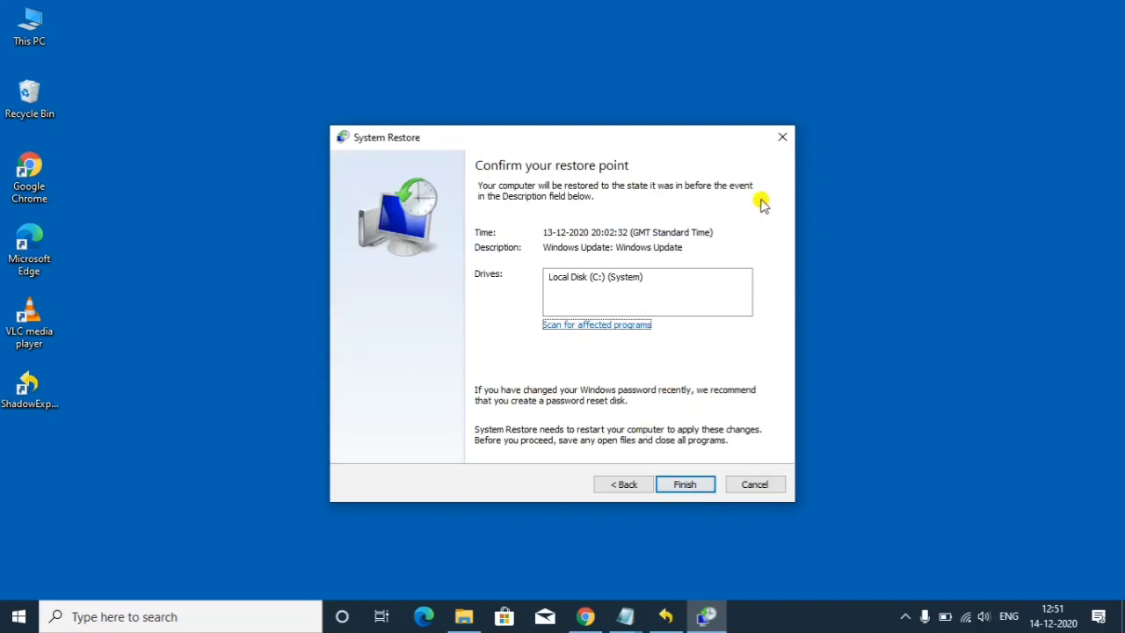
click(783, 139)
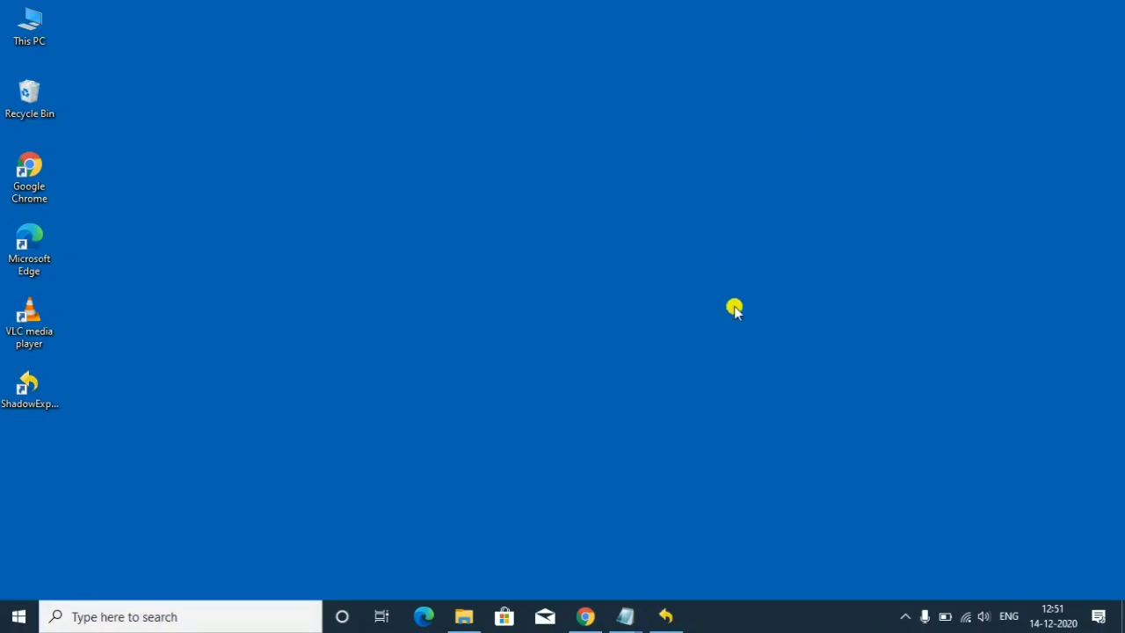
Switch to the New folder window in File Explorer and open the testdisk-7.2-WIP folder inside testdisk-7.2-WIP.win to show its recovery applications
mouse_move(667, 621)
click(587, 608)
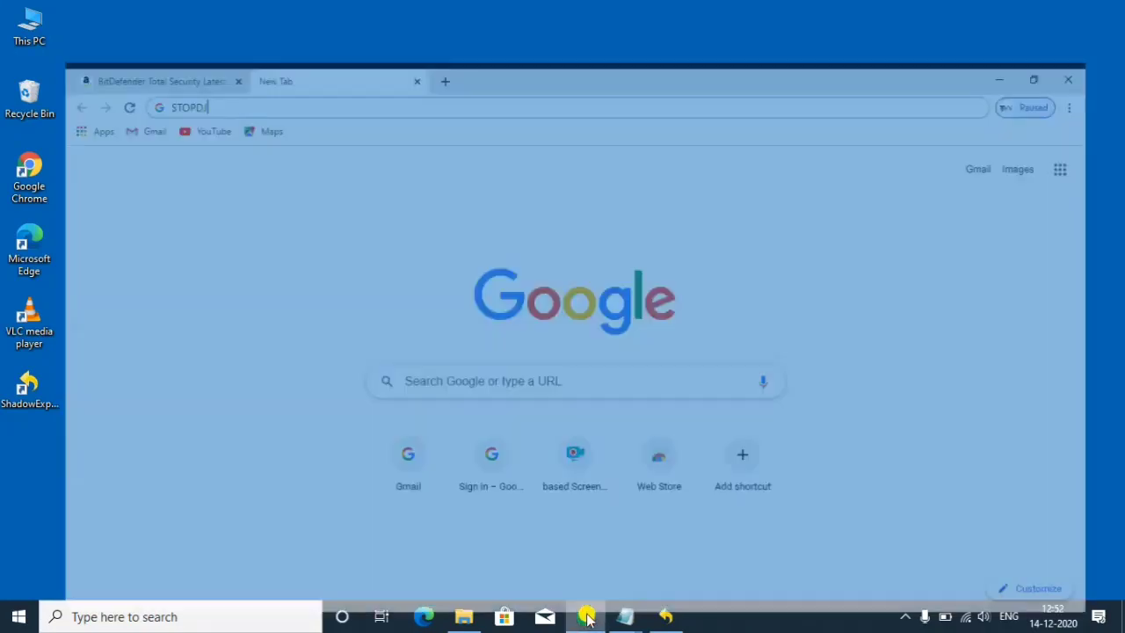
mouse_move(475, 621)
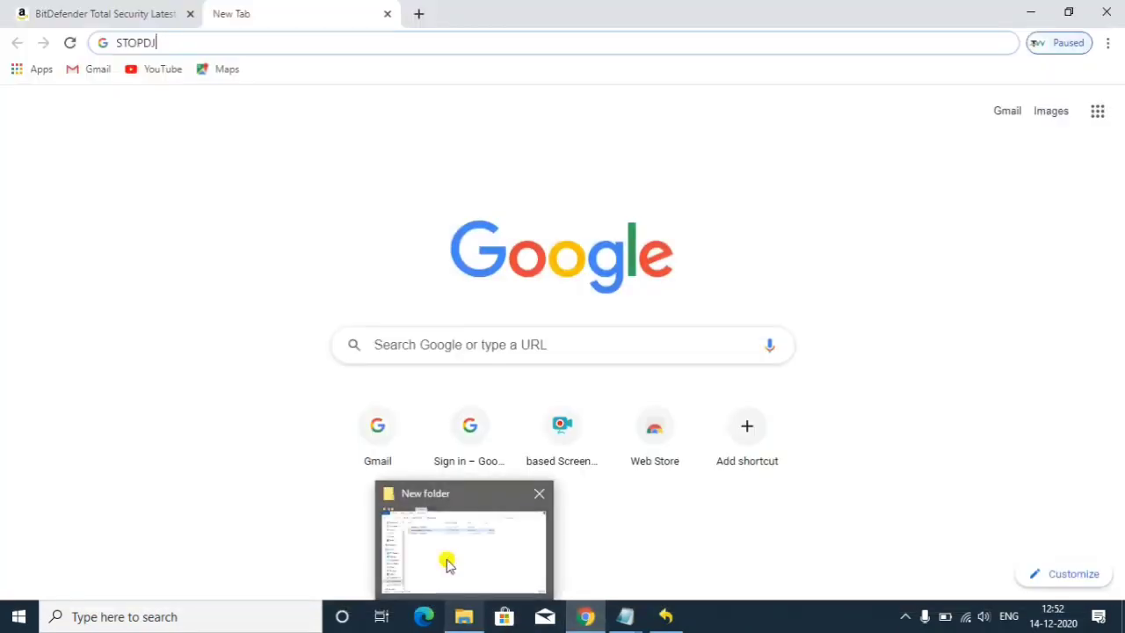
click(447, 554)
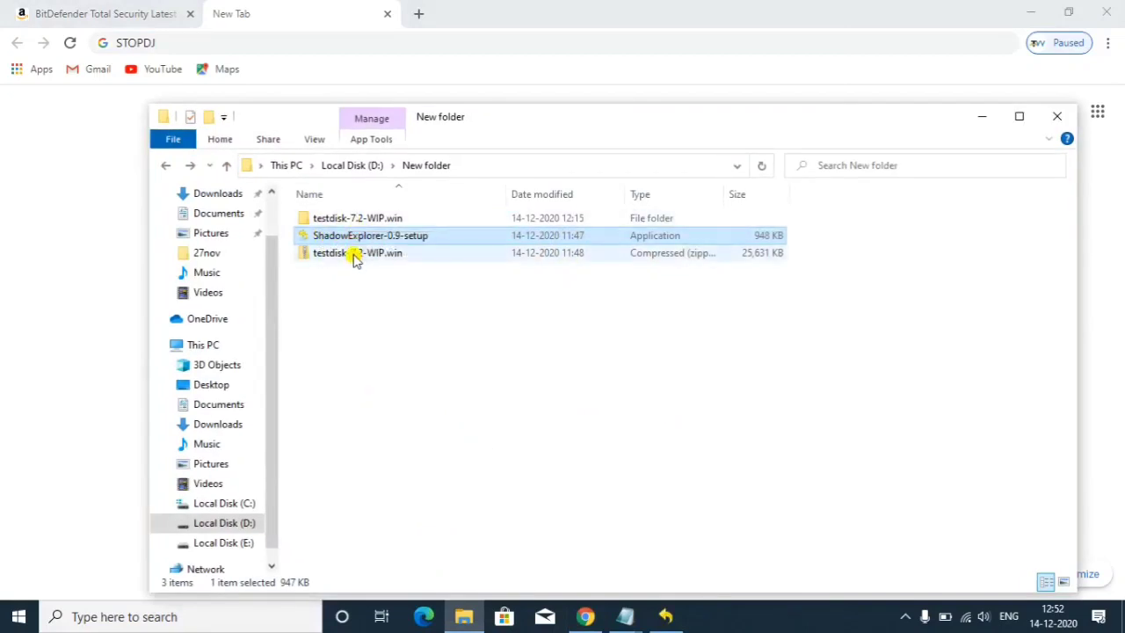
click(348, 219)
double_click(348, 220)
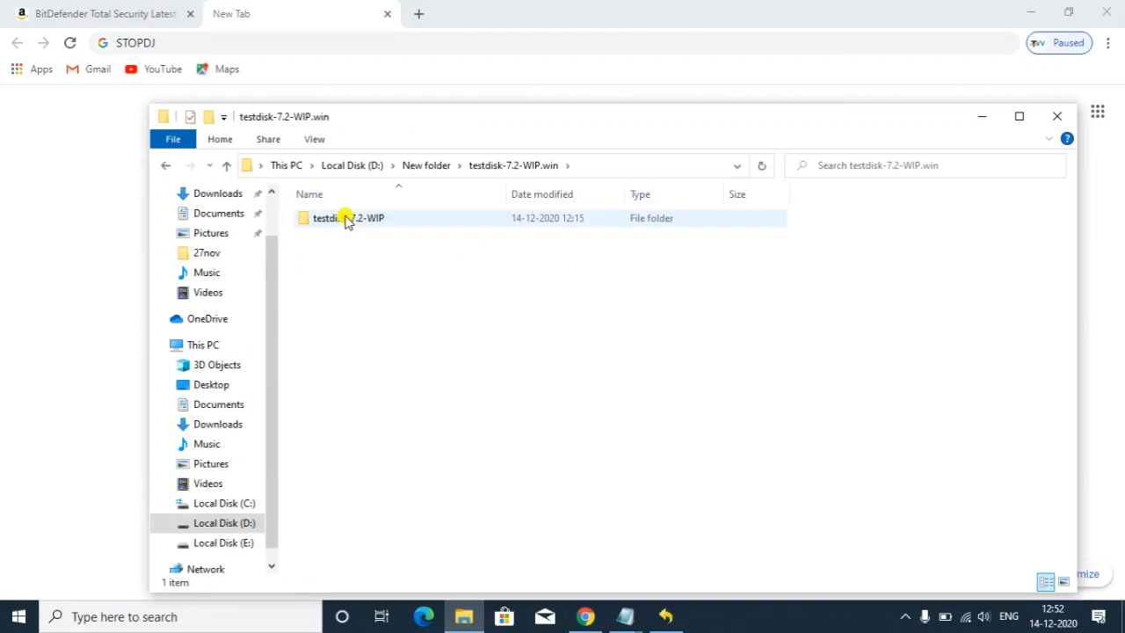
double_click(347, 219)
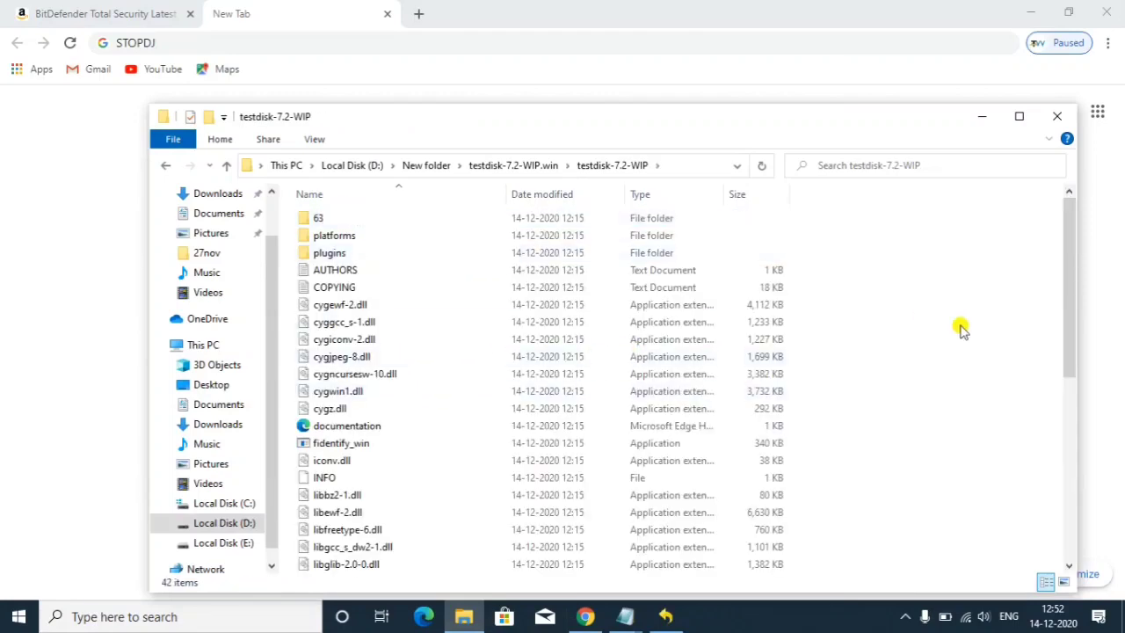
drag(1062, 304, 1068, 538)
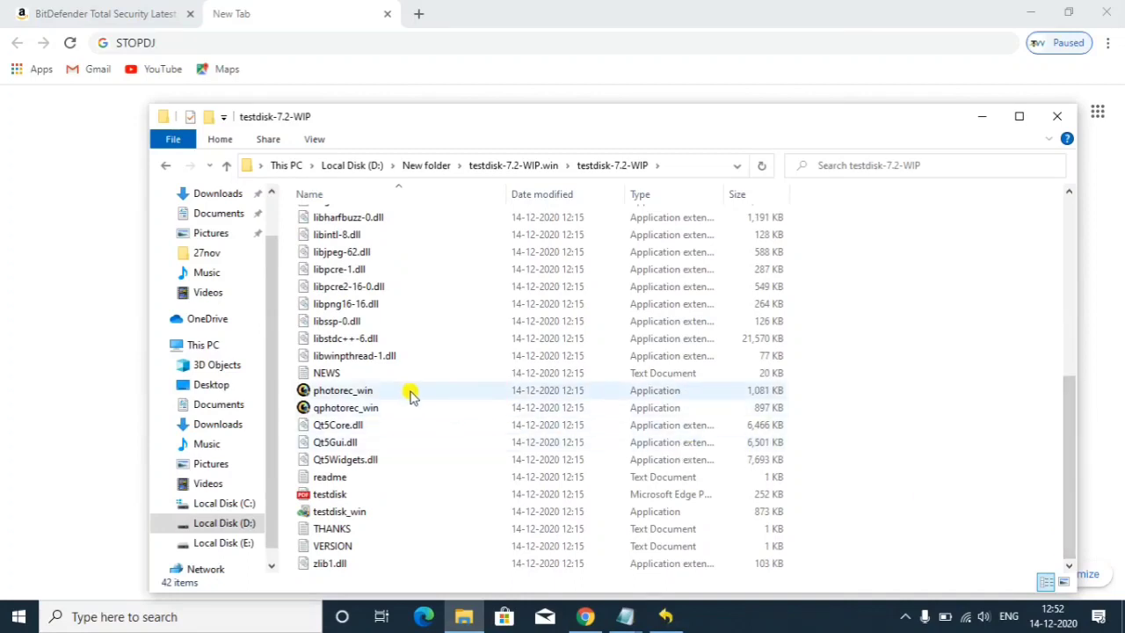
Launch qphotorec_win from the testdisk-7.2-WIP folder, allowing it past SmartScreen, and select the whole 500 GB disk as the recovery source
double_click(392, 410)
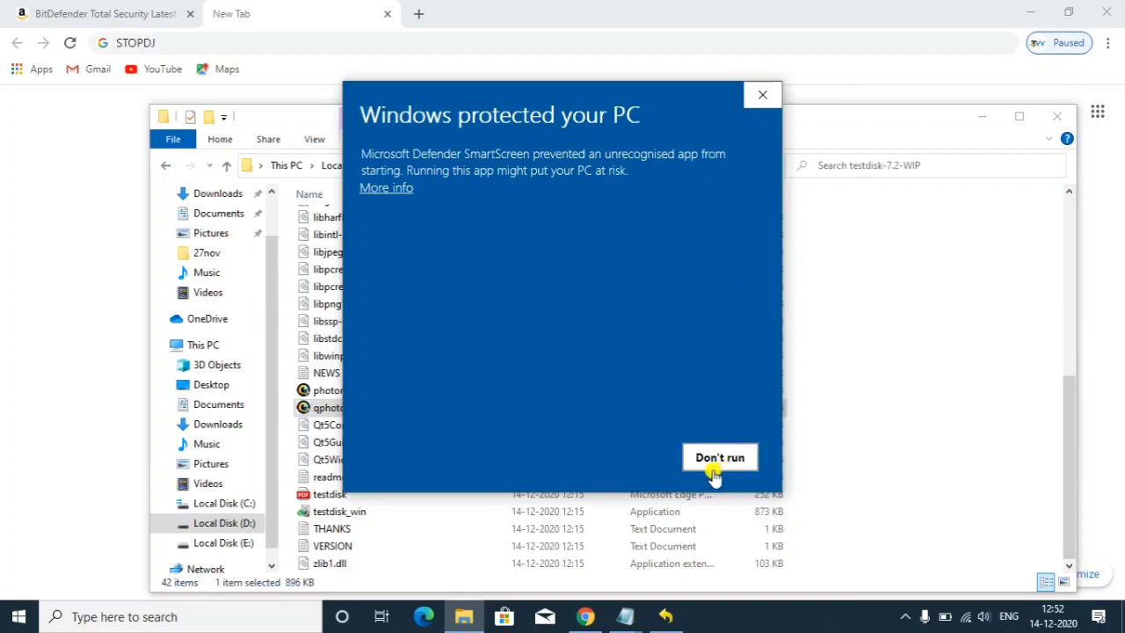
click(762, 95)
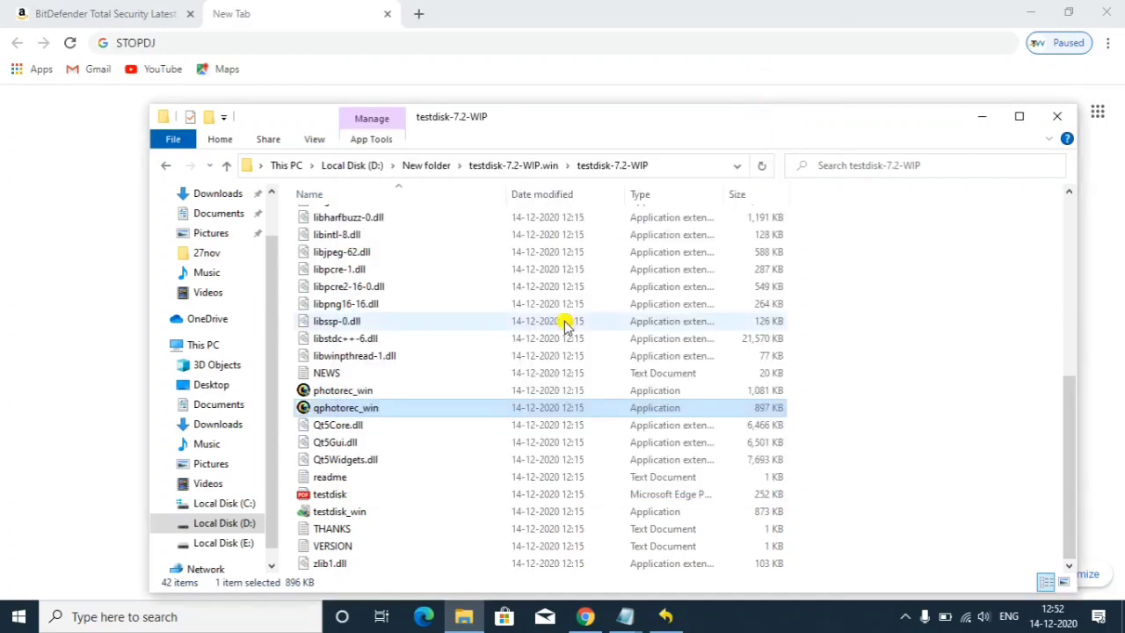
double_click(393, 414)
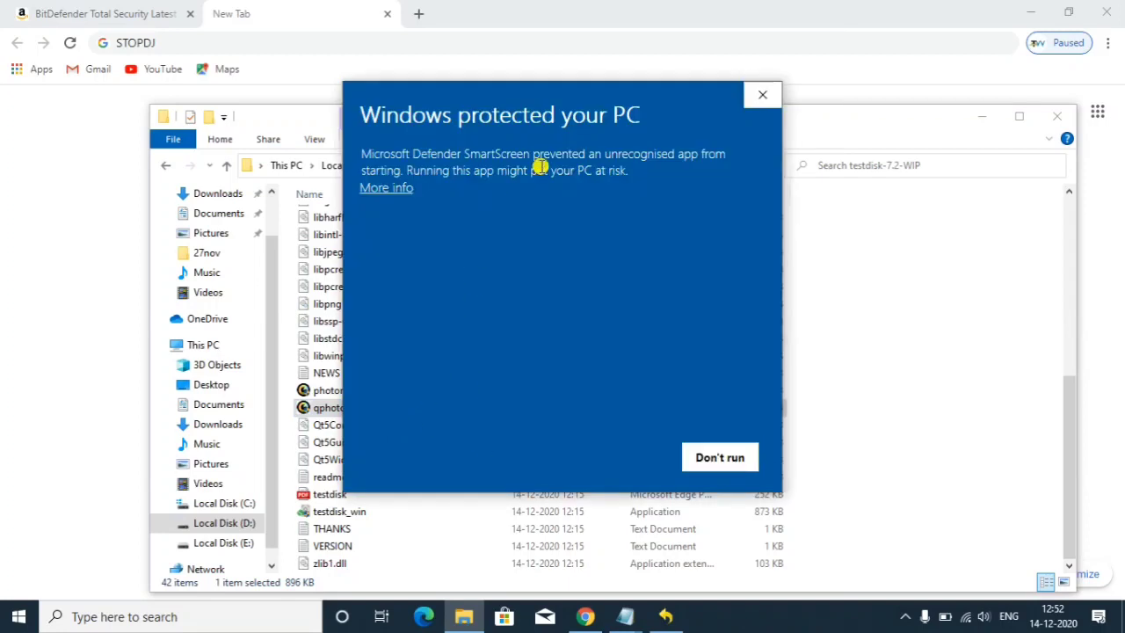
click(400, 189)
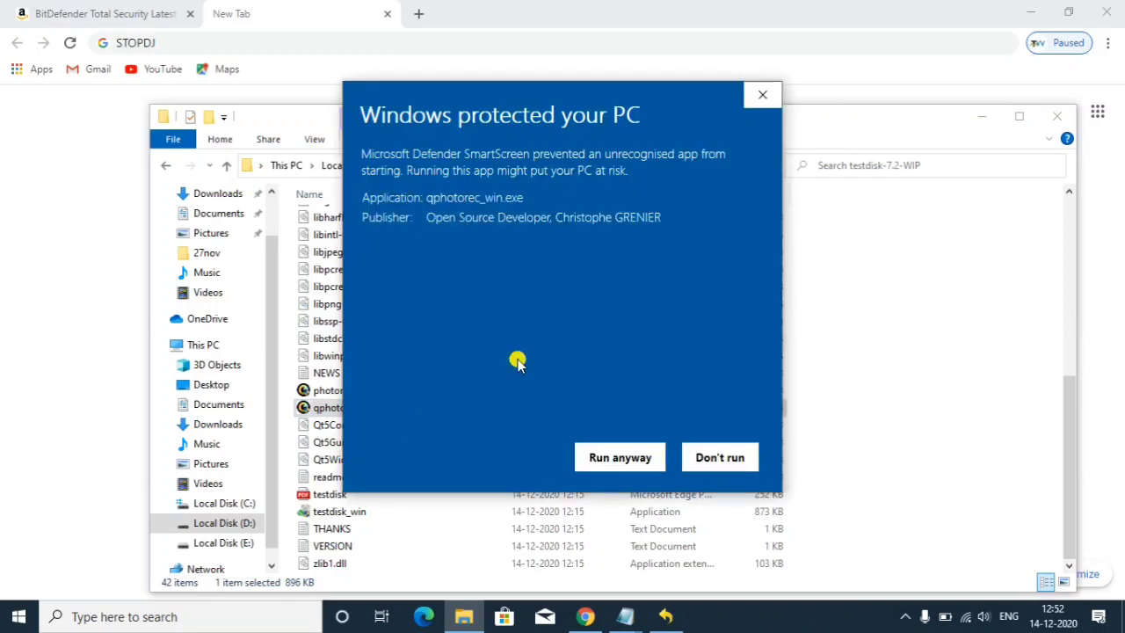
click(605, 459)
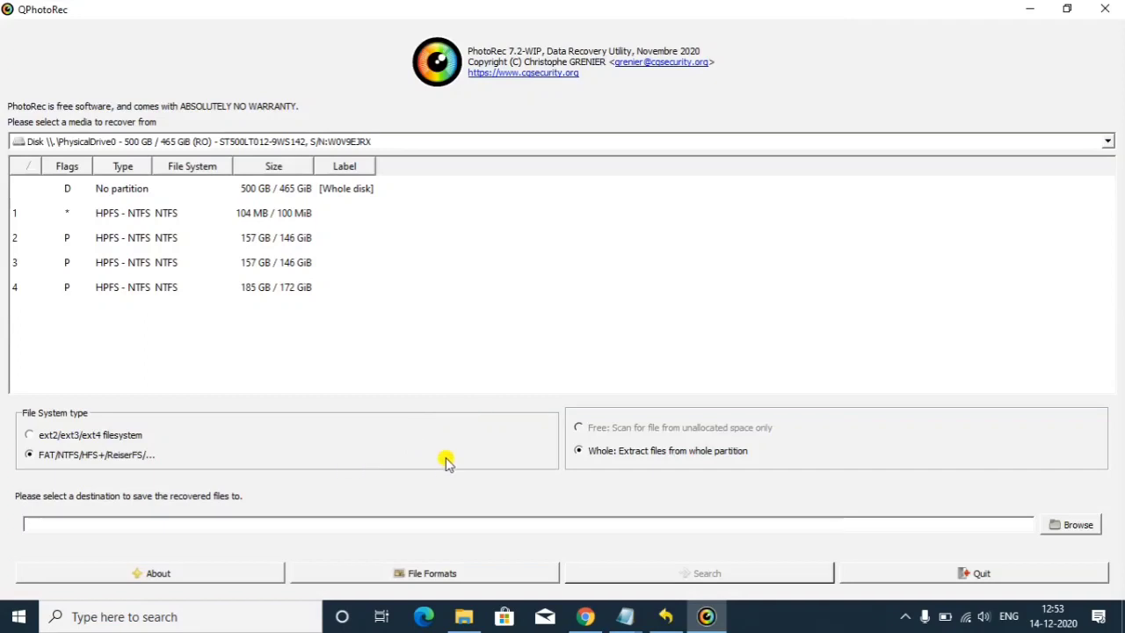
click(201, 193)
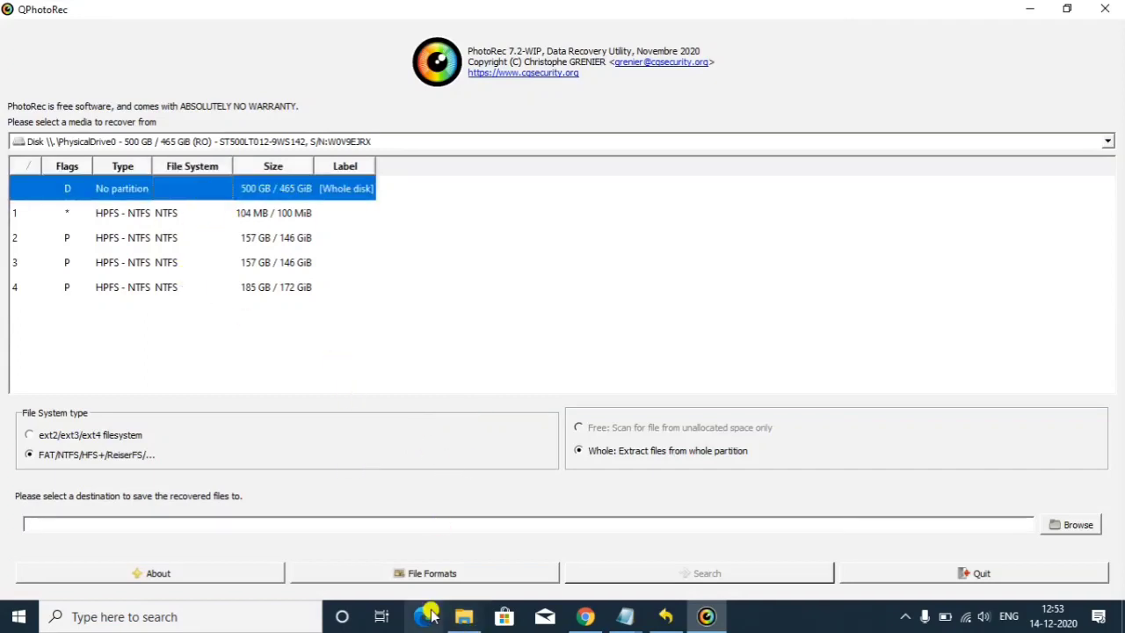
Clear all selected file formats for recovery and enable only the png format
click(418, 572)
click(486, 380)
click(521, 278)
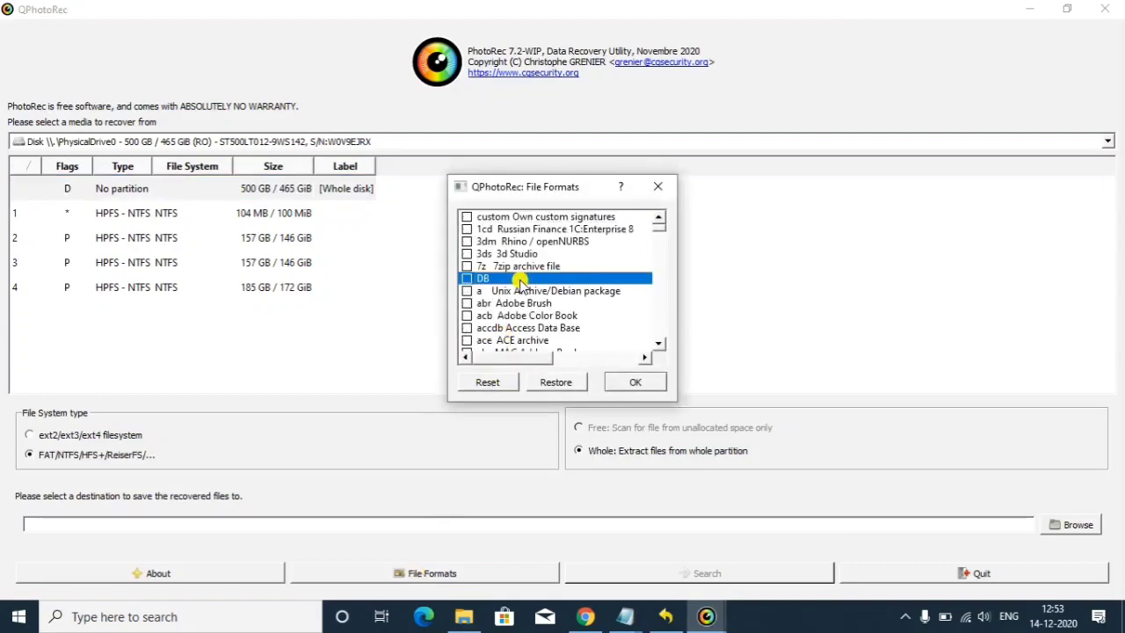
key(p)
key(n)
key(g)
click(465, 345)
Enable the jpg format in the file format list and confirm the selection
click(491, 281)
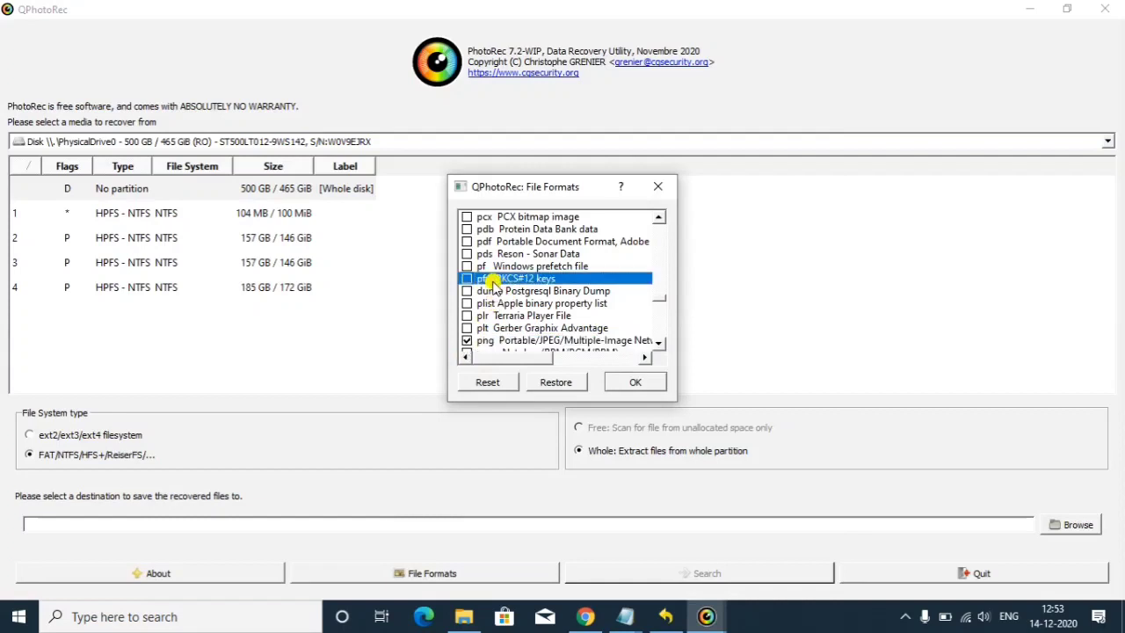
key(j)
key(p)
key(g)
click(467, 228)
click(649, 385)
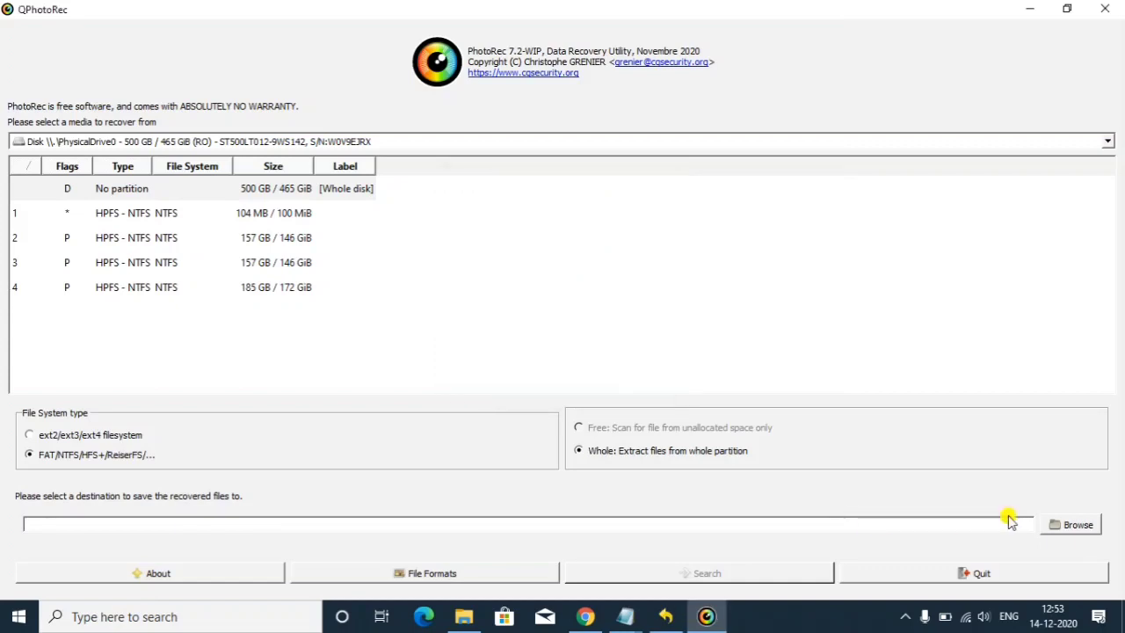
Create a folder named New folder inside testdisk-7.2-WIP and set it as the destination for recovered files
click(1081, 525)
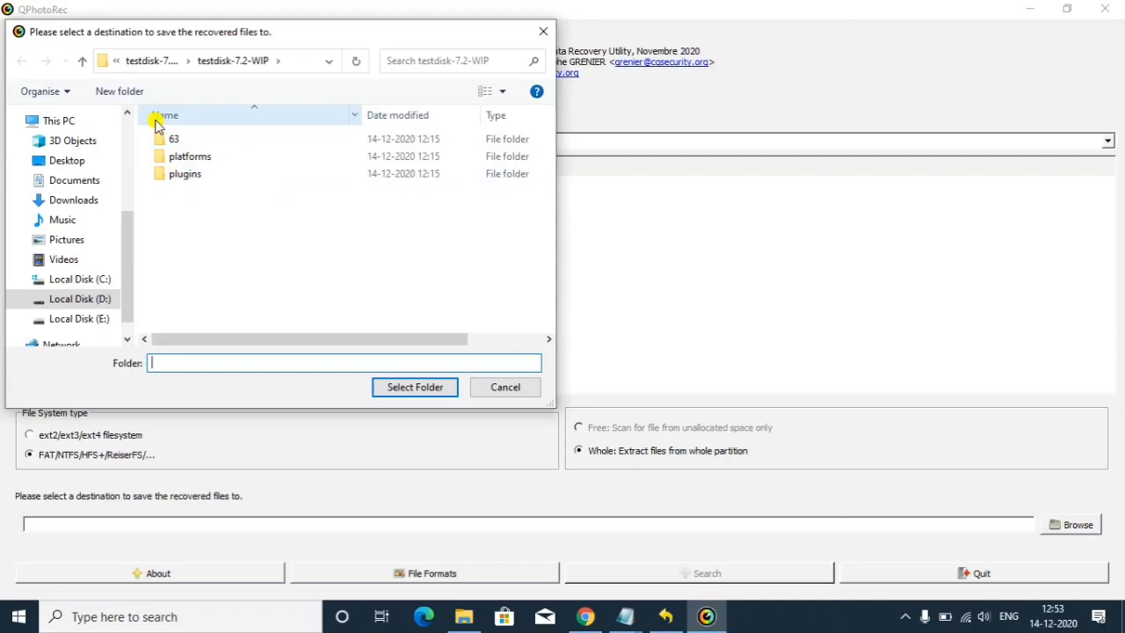
click(131, 93)
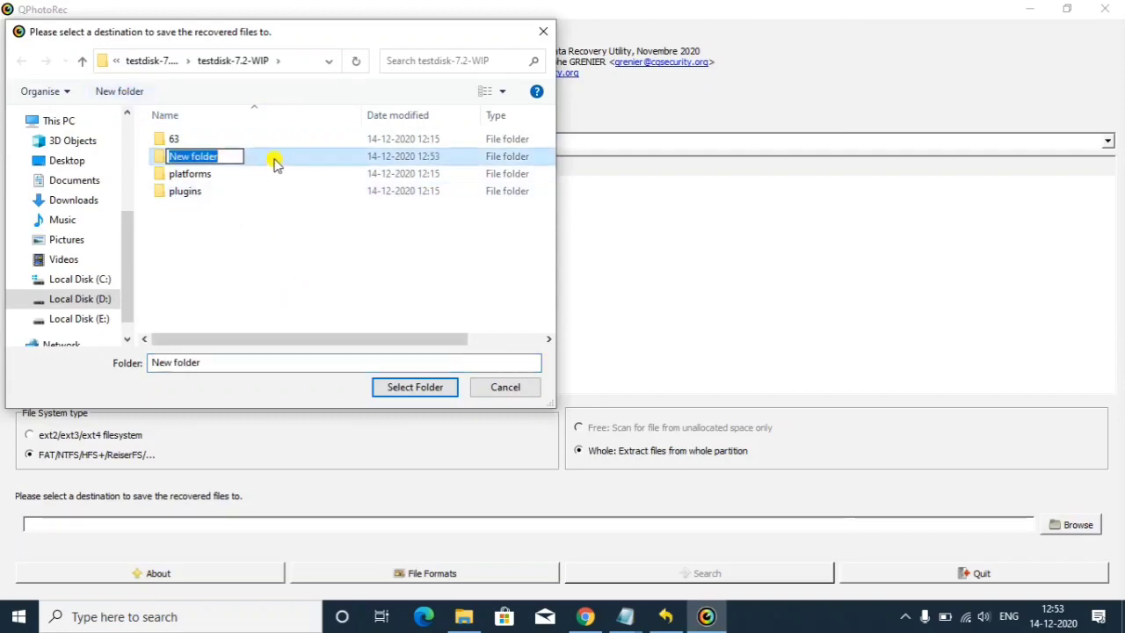
click(276, 160)
click(414, 388)
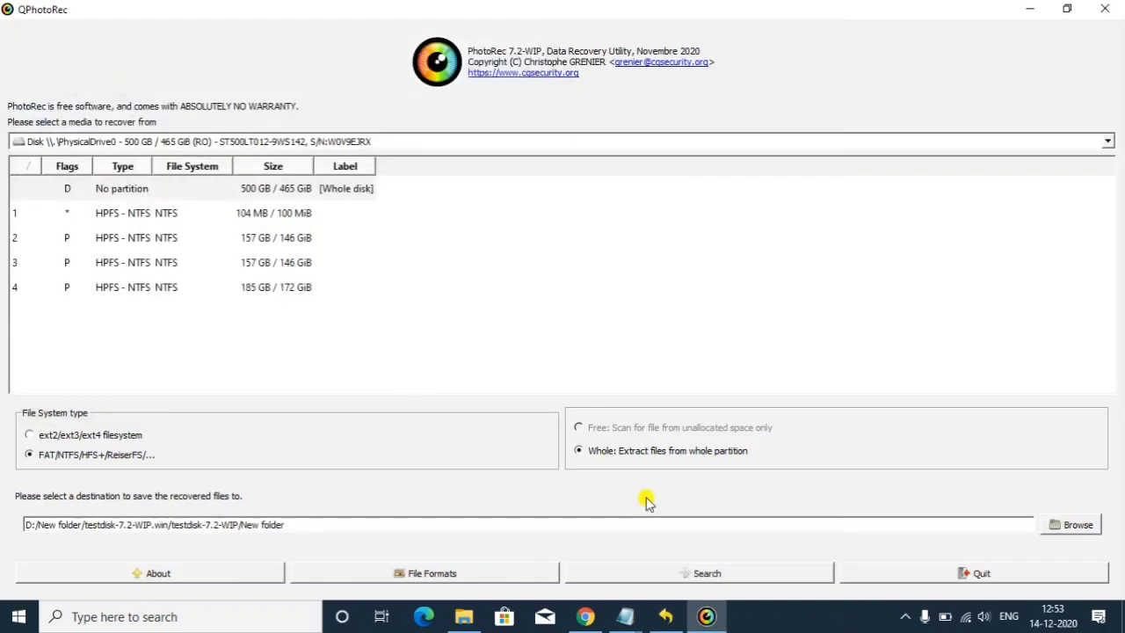
Start the recovery search on the selected disk, and quit QPhotoRec during the scan
click(712, 574)
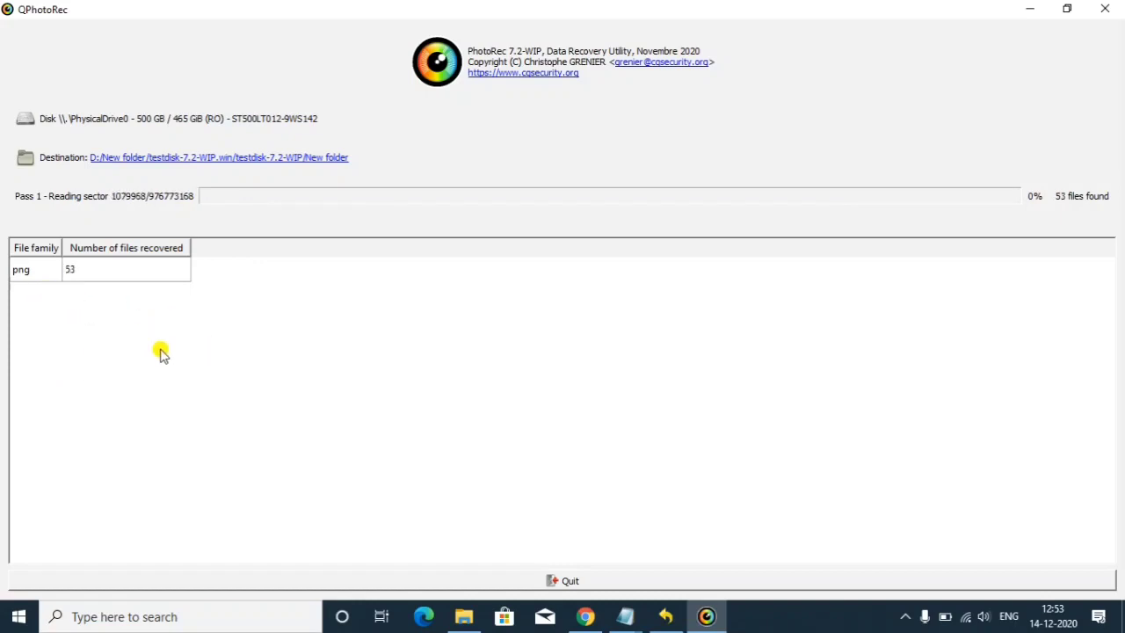
click(570, 583)
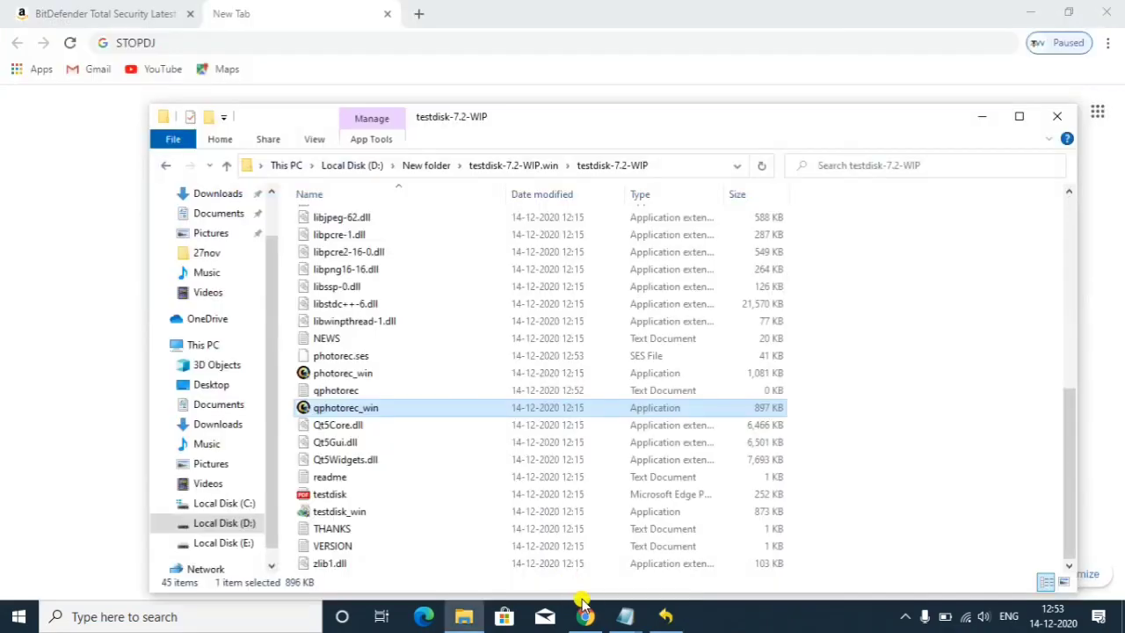
Switch to Chrome, load ilovepdf.com in the new tab, and open its Repair PDF tool
mouse_move(586, 616)
click(554, 548)
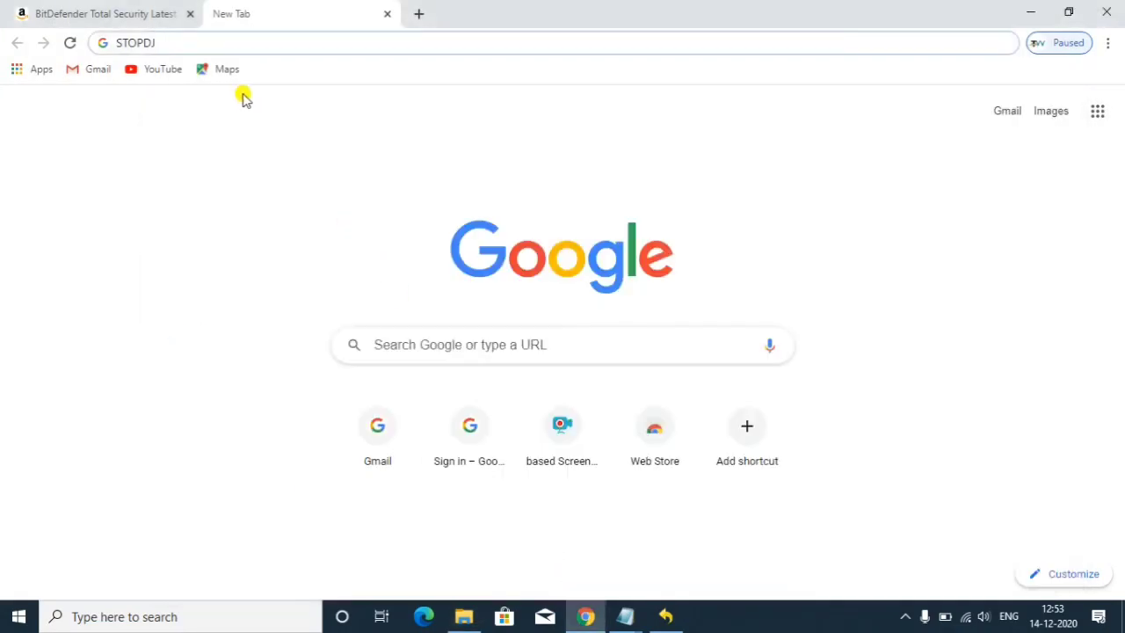
click(181, 41)
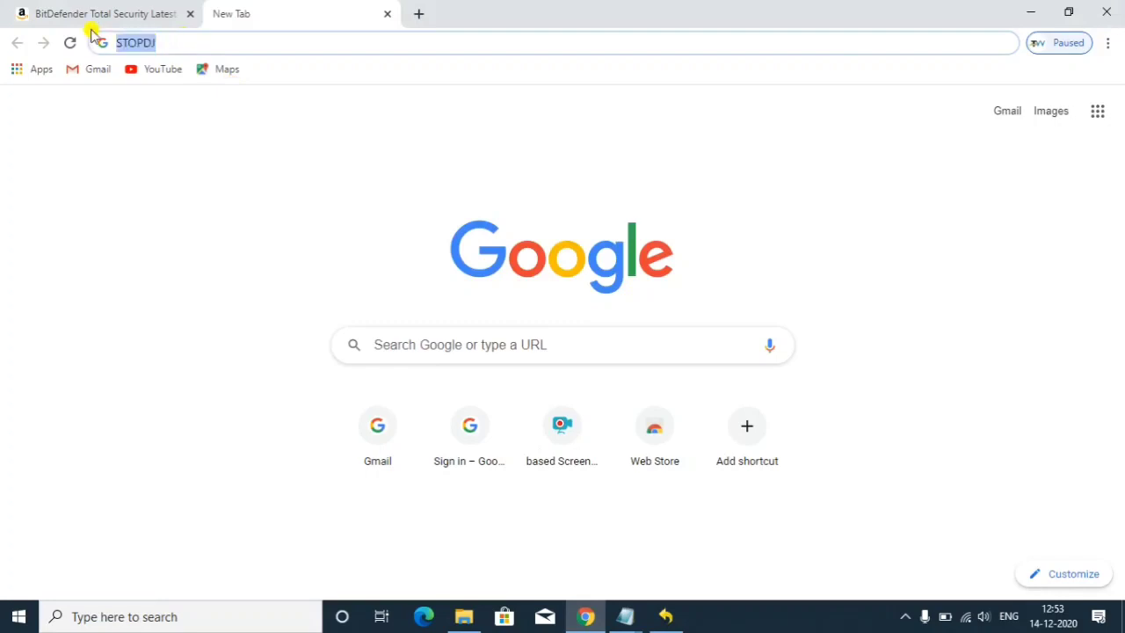
text(ILOVEPDF.COM)
key(Return)
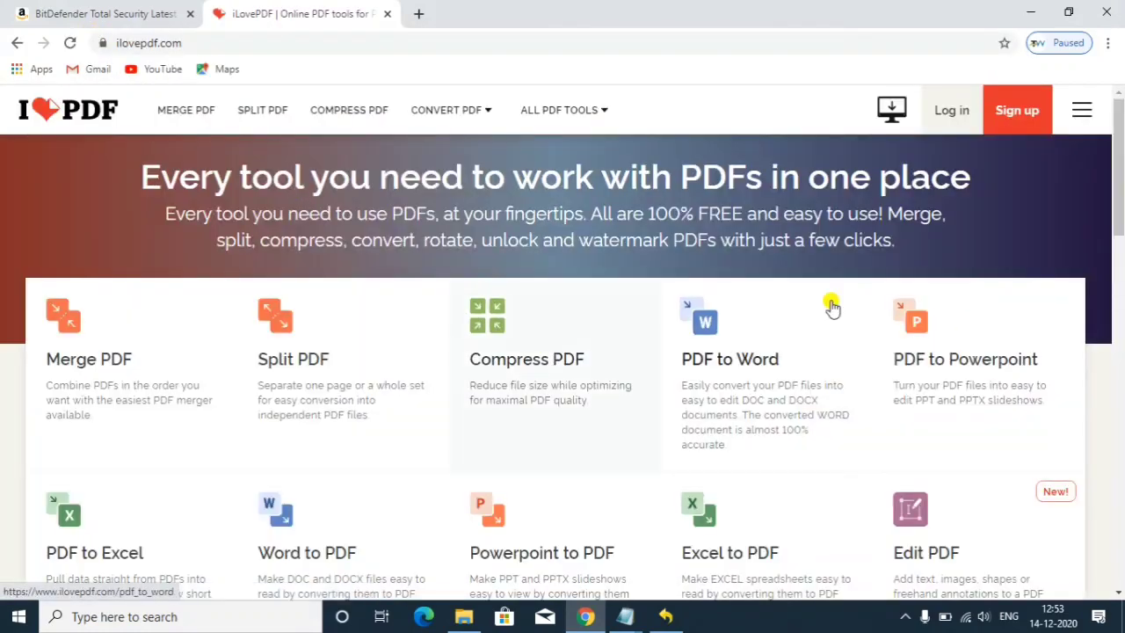
drag(1121, 211, 1120, 415)
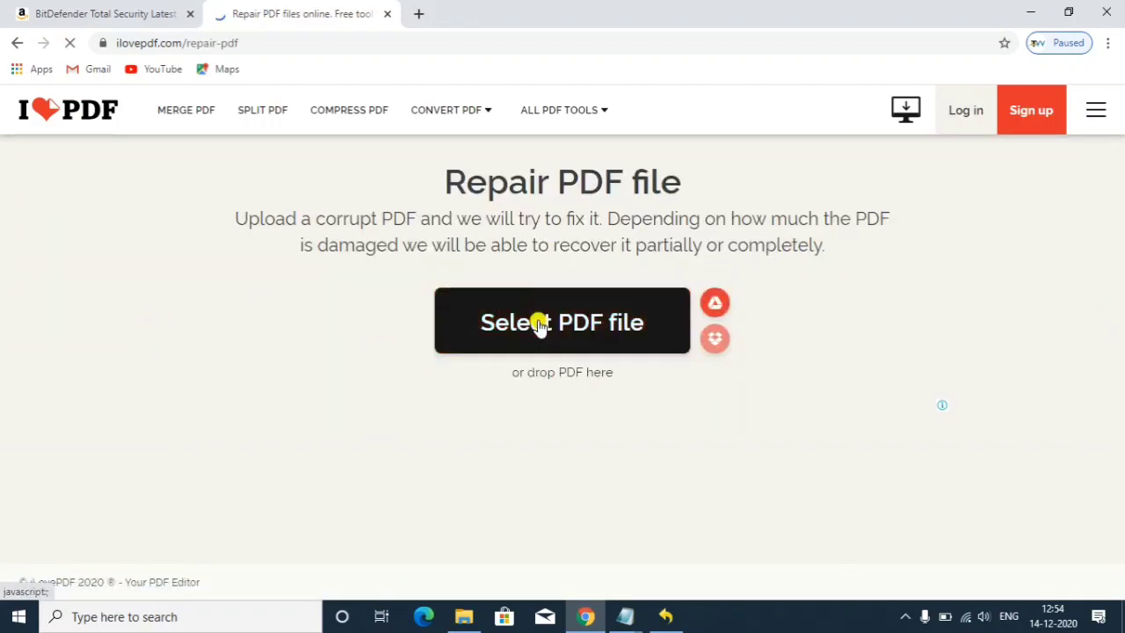
Show the file chooser for a PDF to repair, dismiss it without choosing a file, and minimize Chrome and File Explorer
click(539, 324)
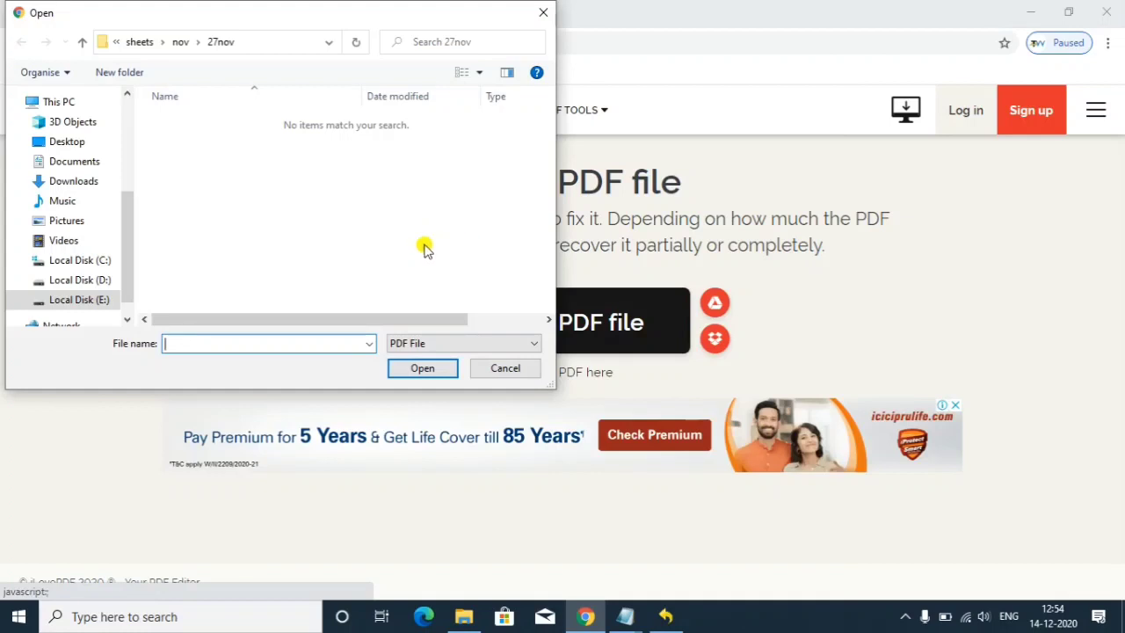
click(543, 13)
mouse_move(563, 109)
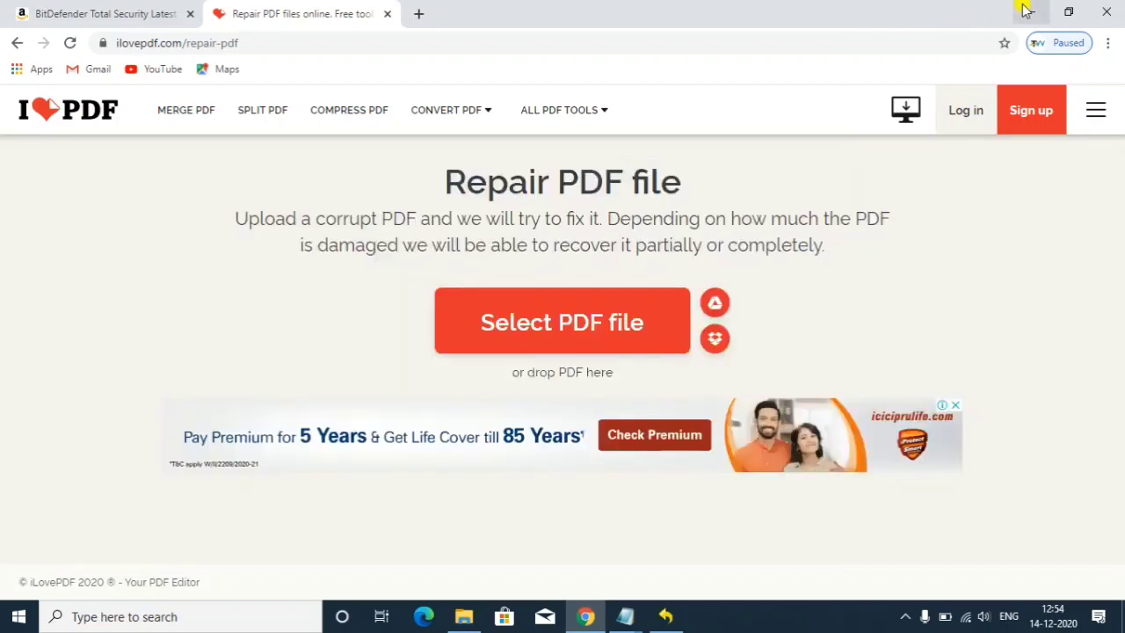
click(1035, 11)
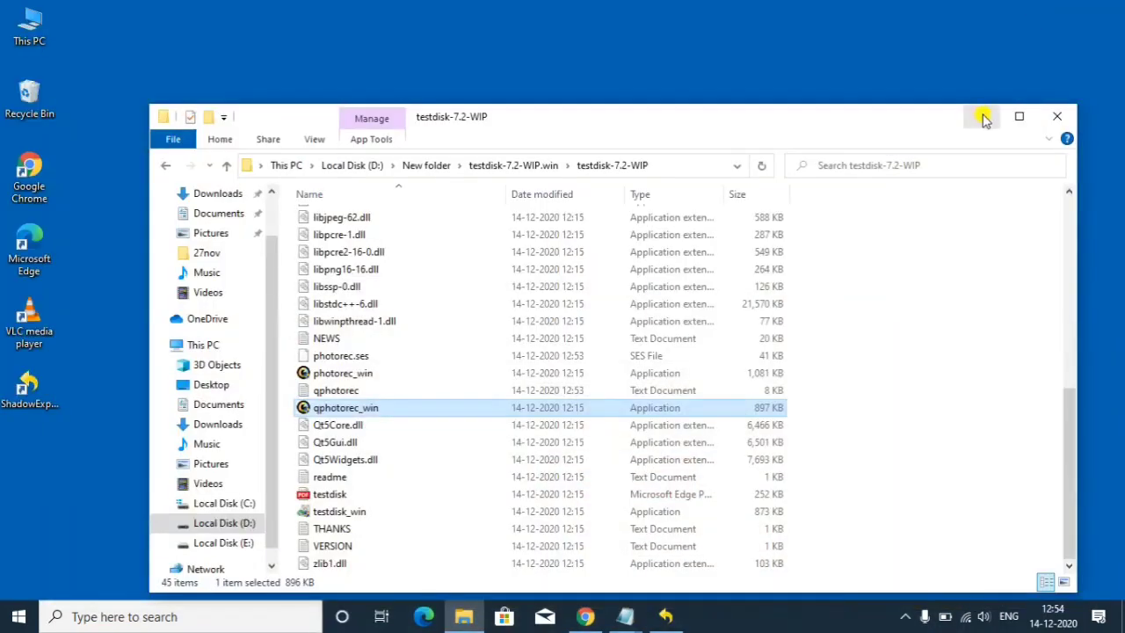
click(984, 118)
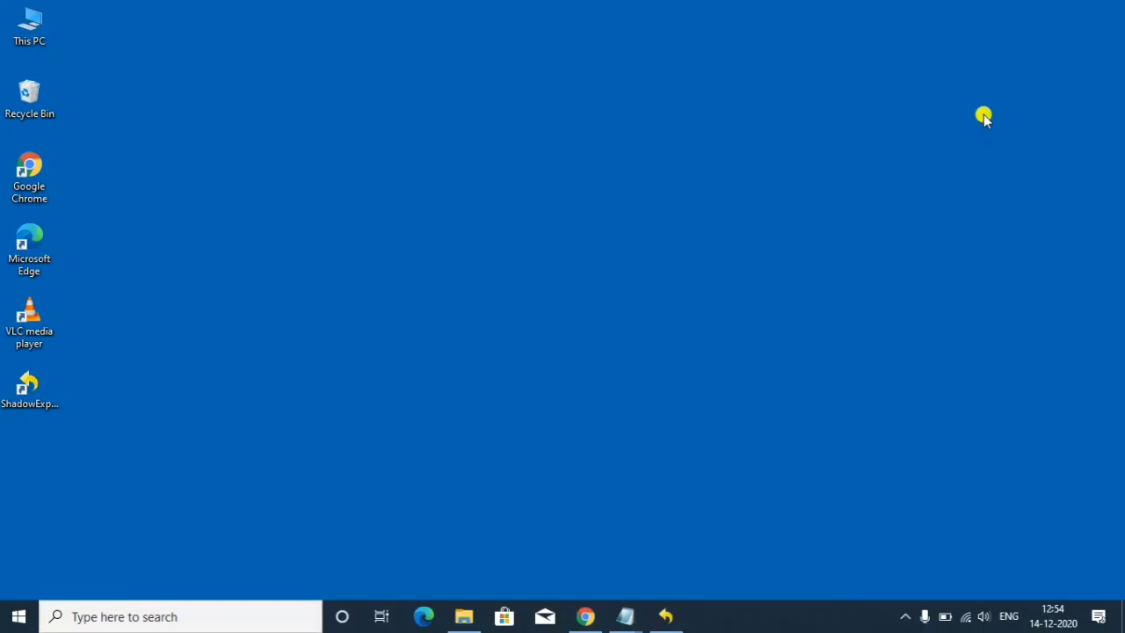